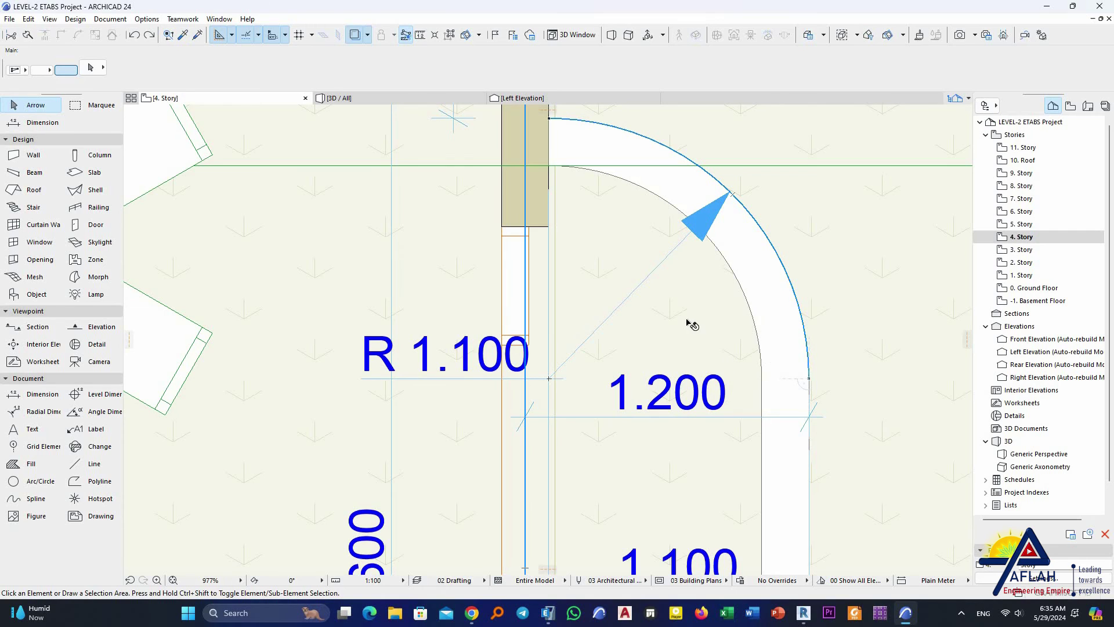
# Check the balcony slab's 0.900 and 1.100 offsets from the curved wall in ARCHICAD, then switch to ETABS
pyautogui.click(778, 354)
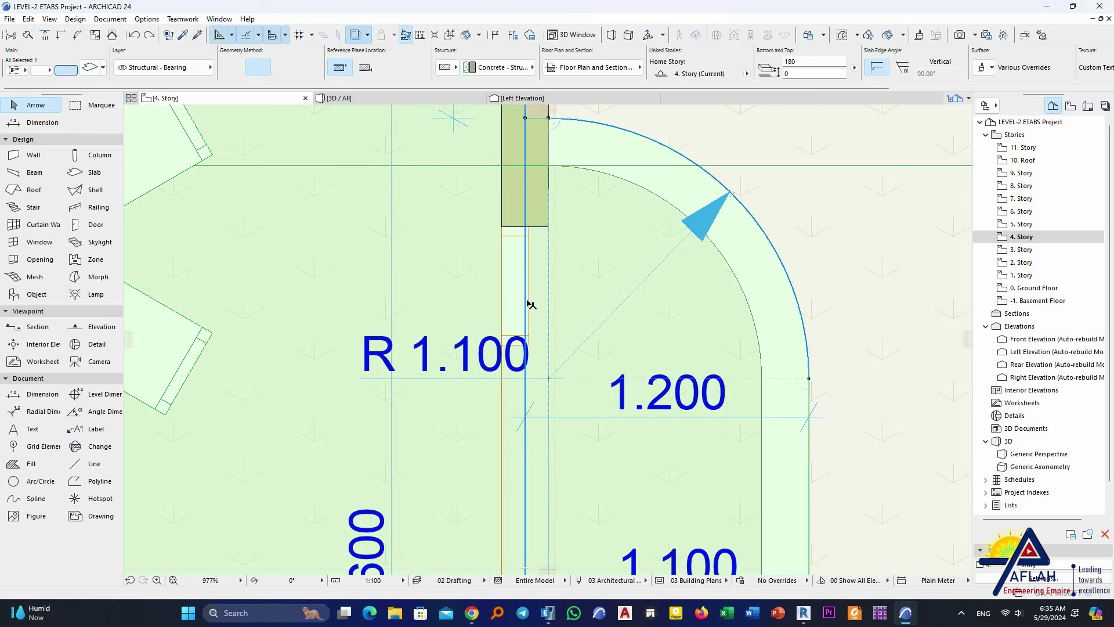
pyautogui.scroll(-4, 523, 373)
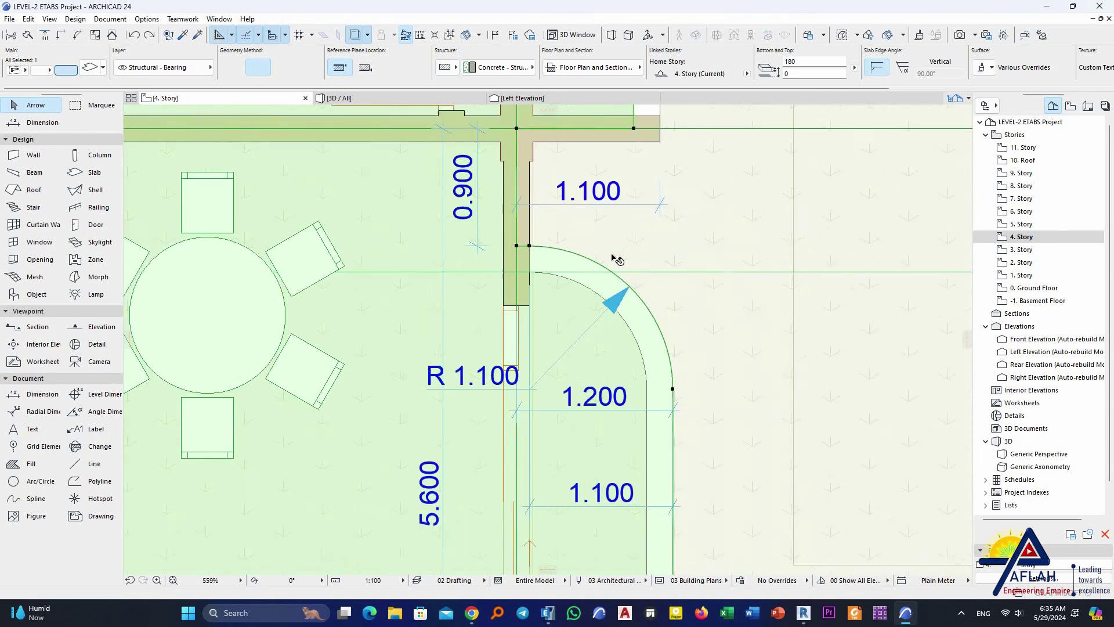
pyautogui.press('Escape')
pyautogui.scroll(4, 514, 171)
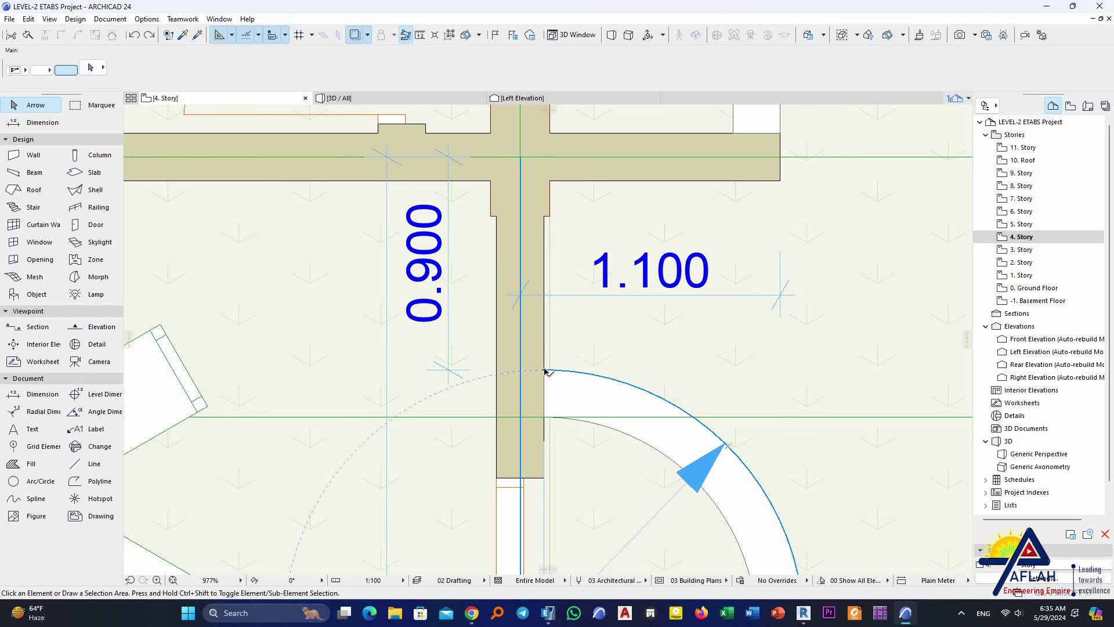
pyautogui.scroll(-2, 548, 372)
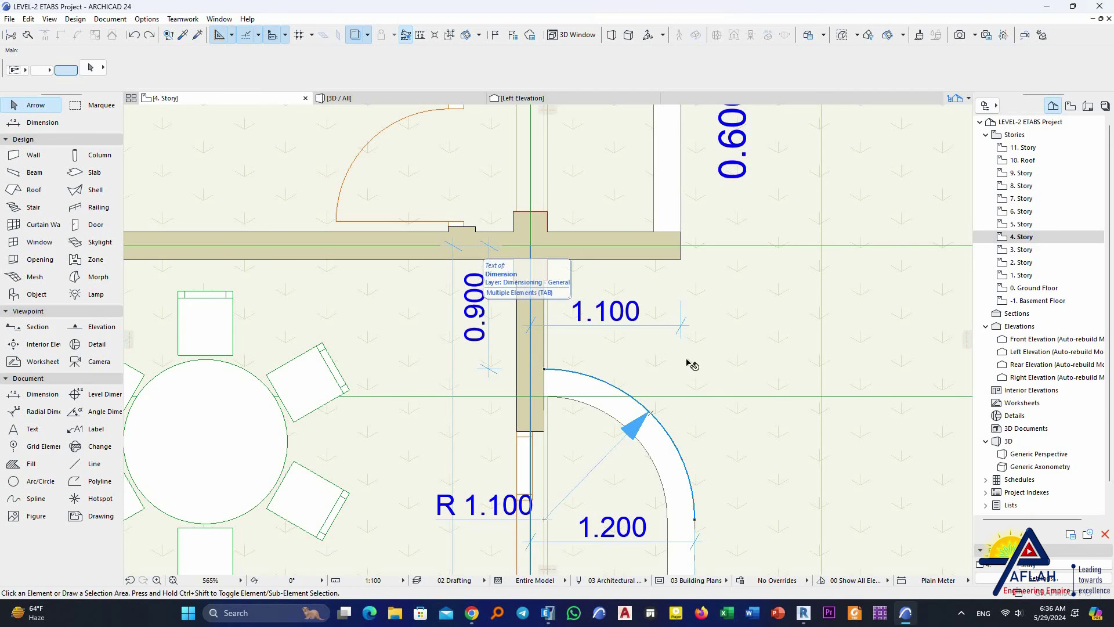
pyautogui.click(547, 618)
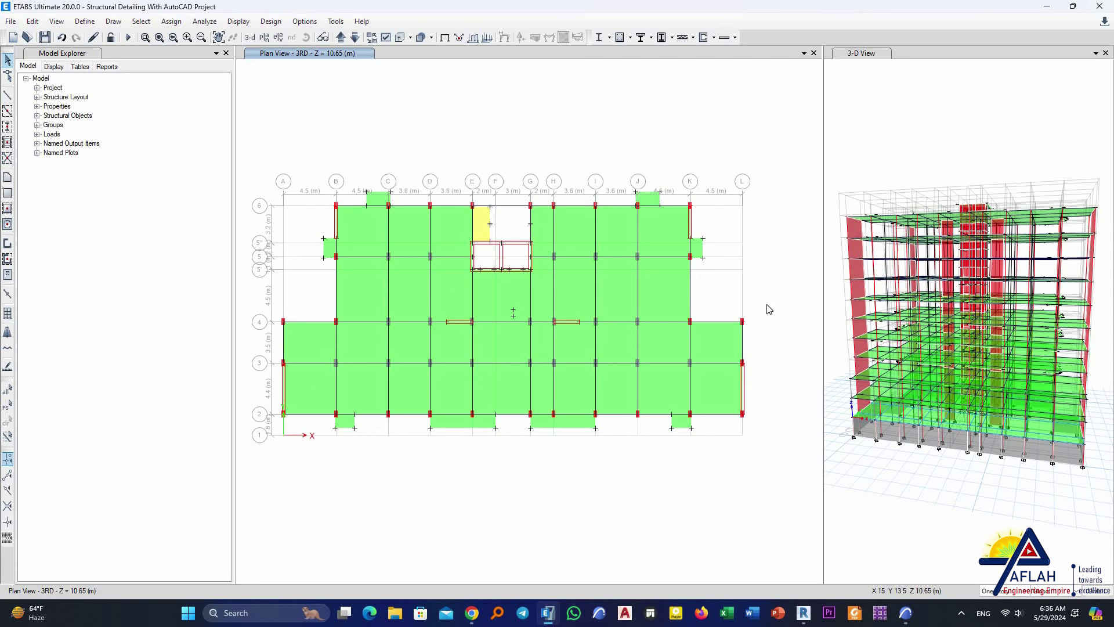
# Zoom the 3RD story plan in on column K5 and its small slab projection
pyautogui.scroll(2, 760, 309)
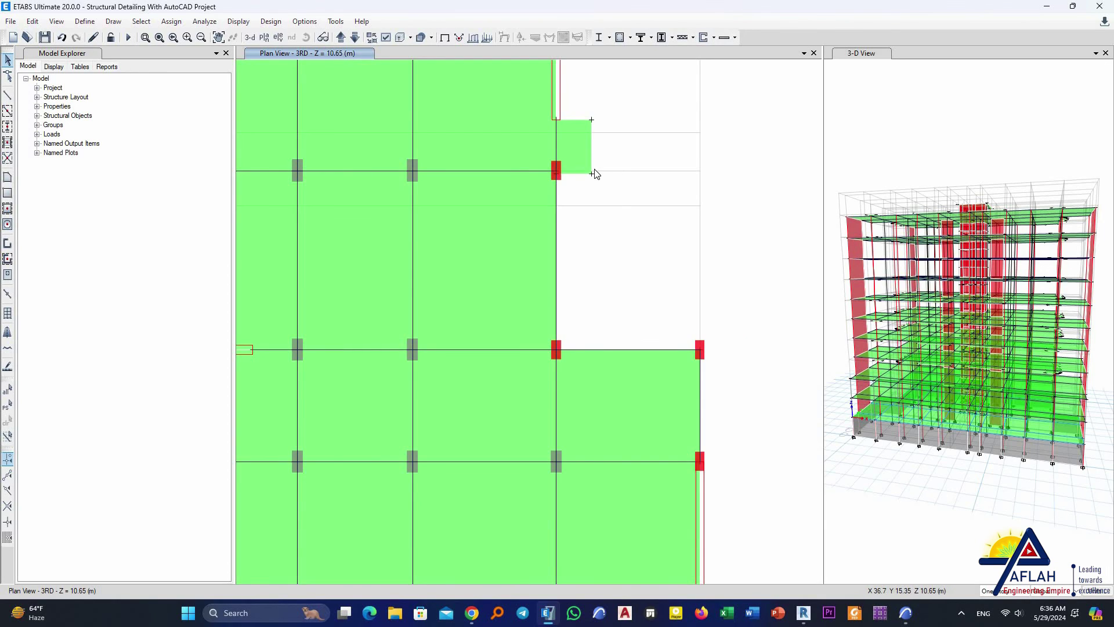
pyautogui.scroll(-2, 595, 174)
pyautogui.scroll(2, 593, 174)
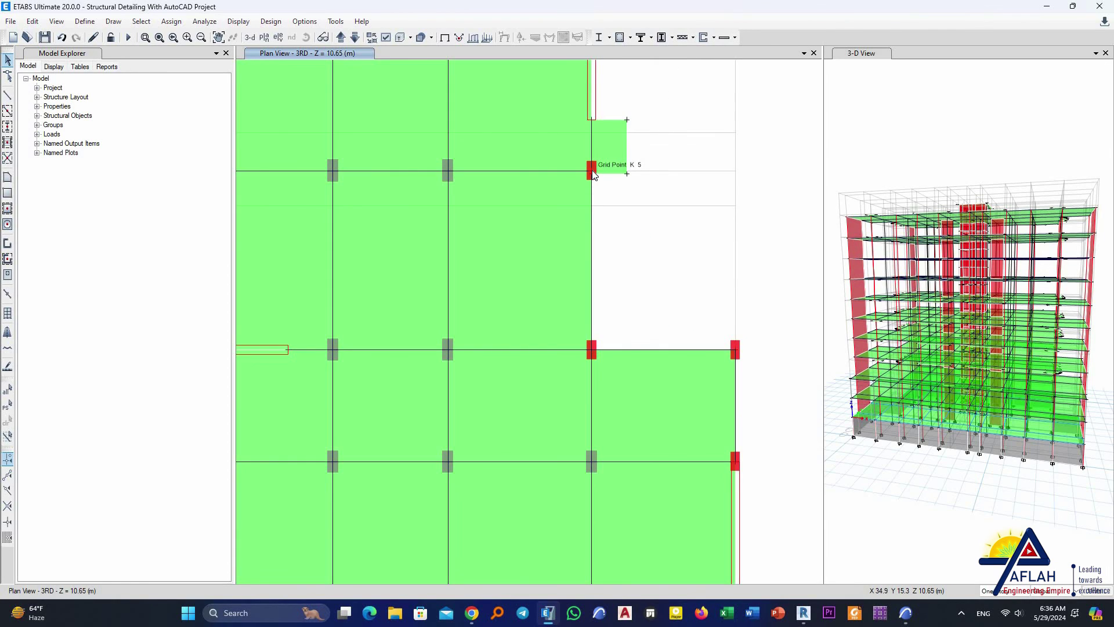
pyautogui.scroll(2, 592, 173)
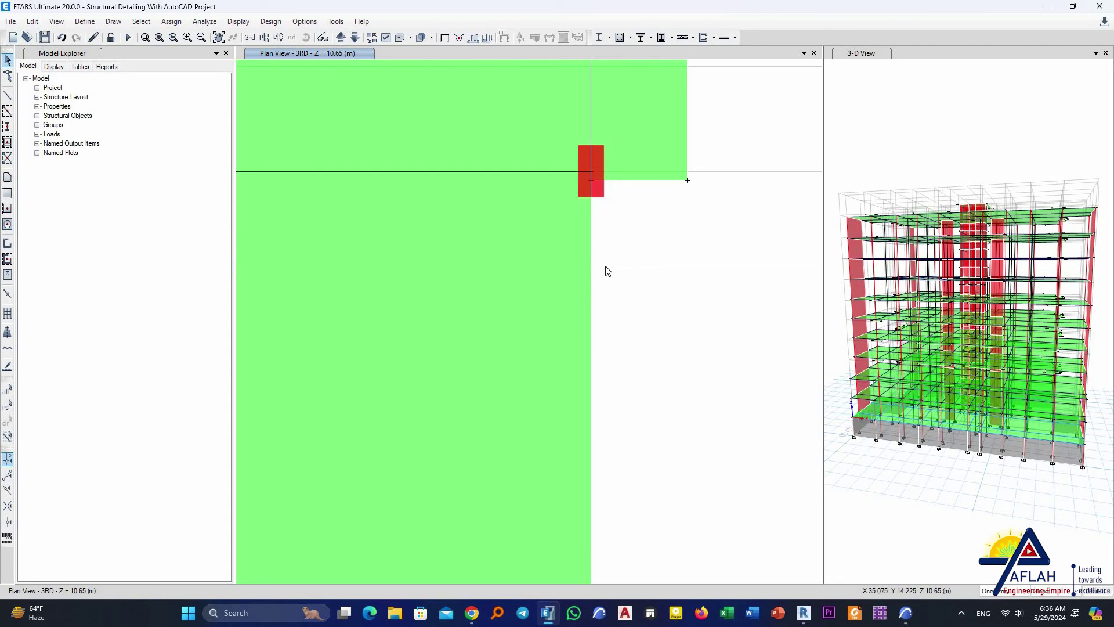
pyautogui.scroll(-3, 607, 271)
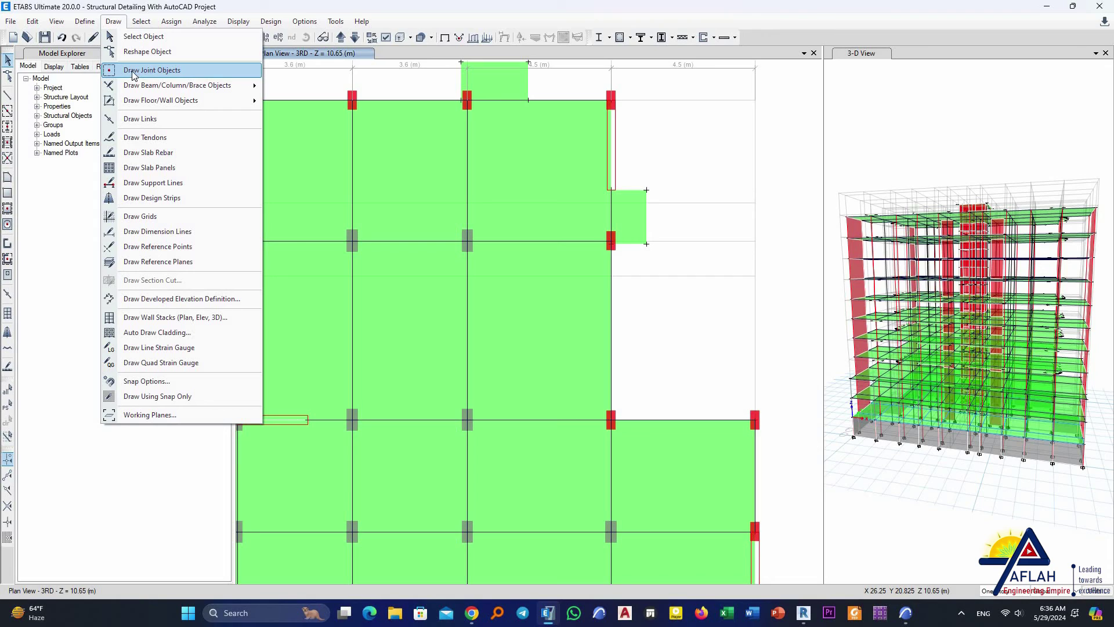
# Place a joint offset X 100 mm, Y -900 mm from grid point K5
pyautogui.click(137, 72)
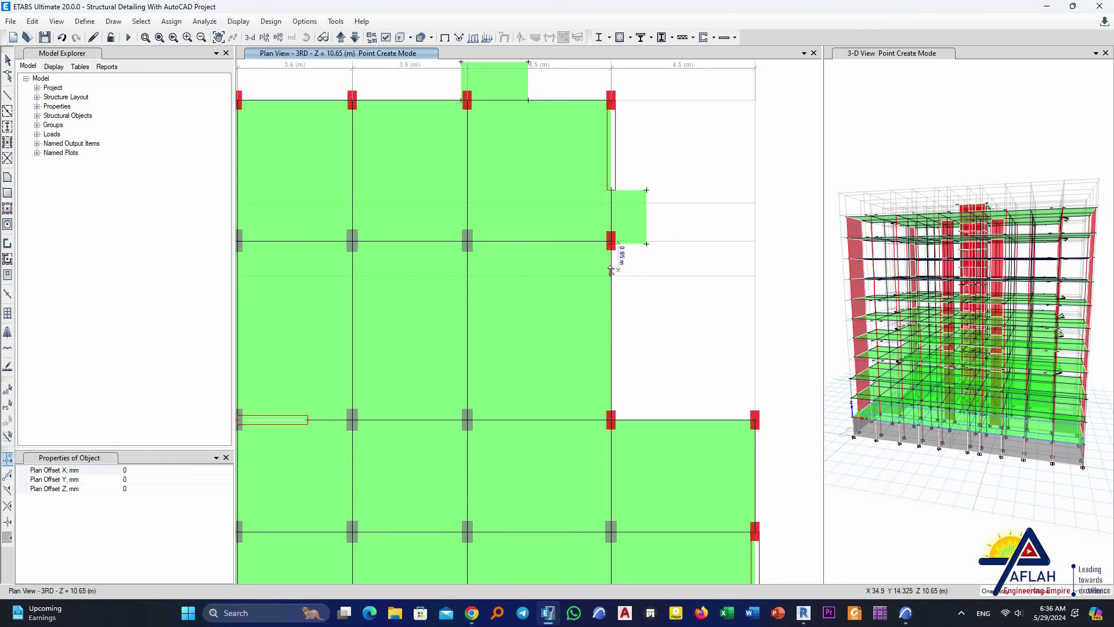
pyautogui.click(114, 481)
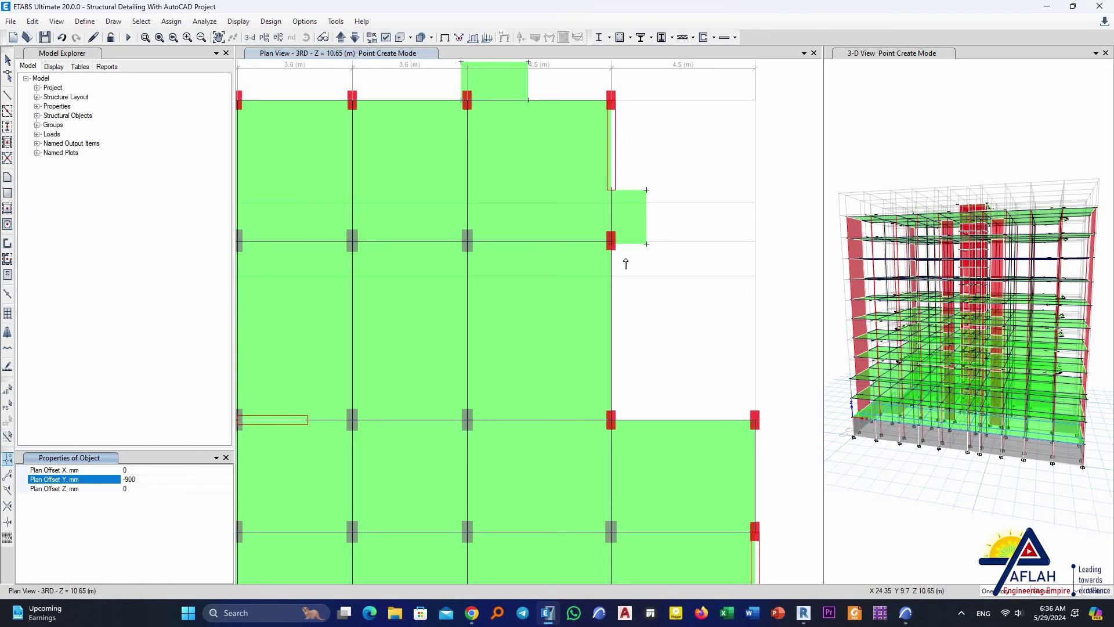
pyautogui.scroll(3, 615, 273)
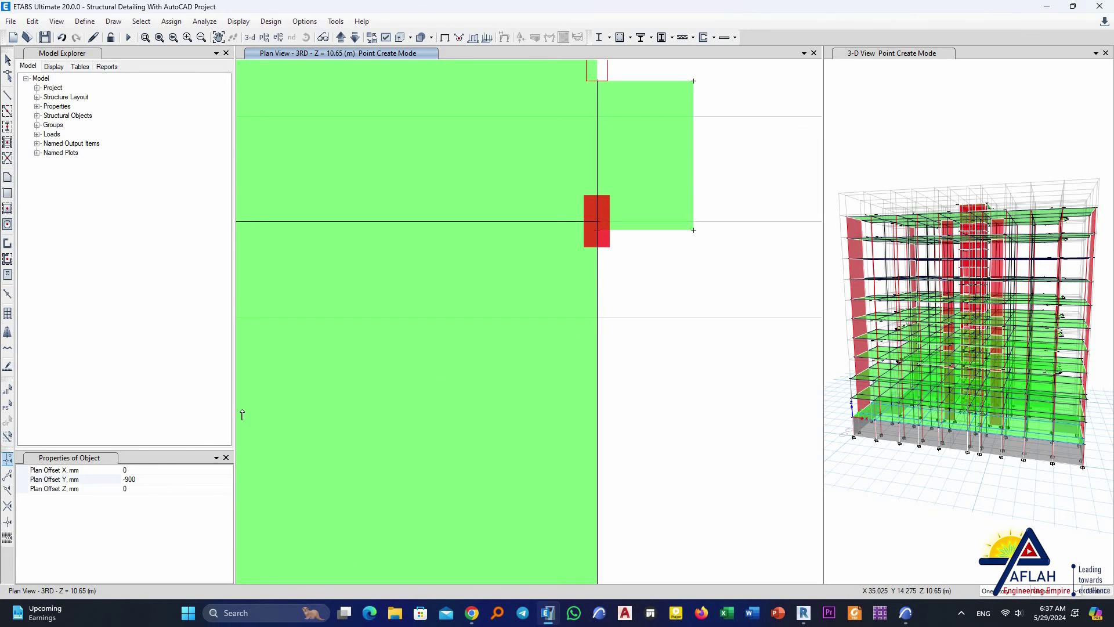
pyautogui.click(113, 469)
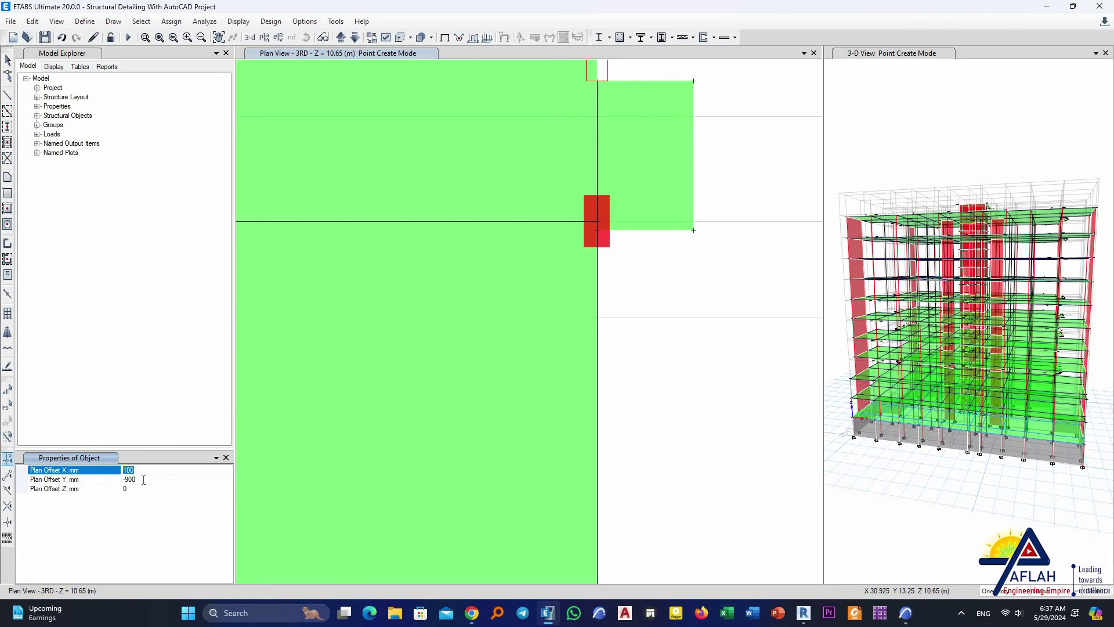
pyautogui.press('Tab')
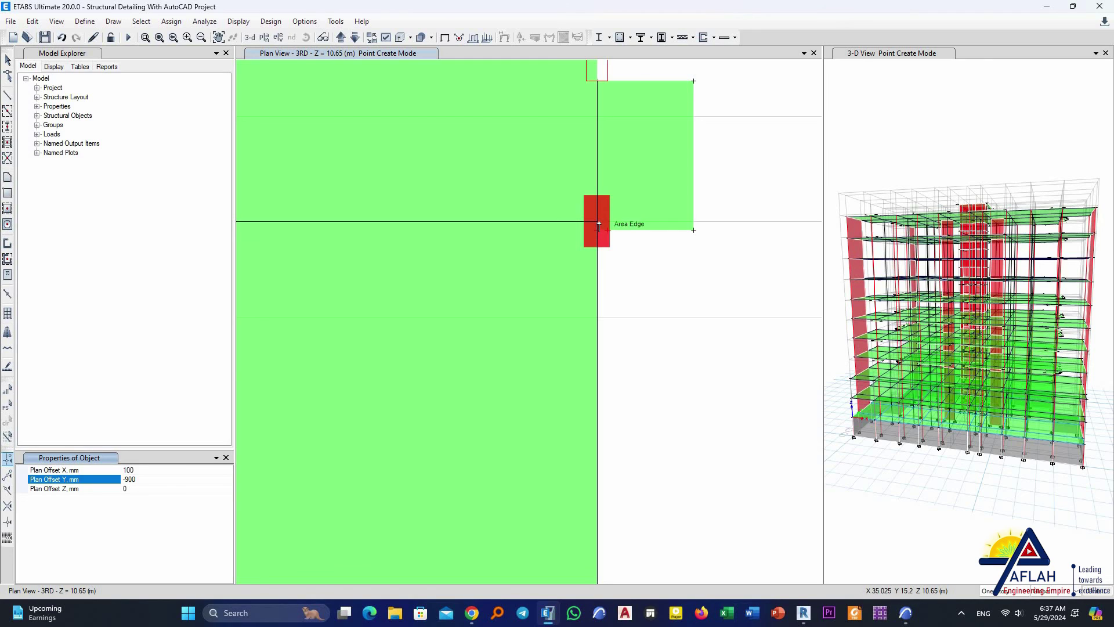
pyautogui.click(599, 225)
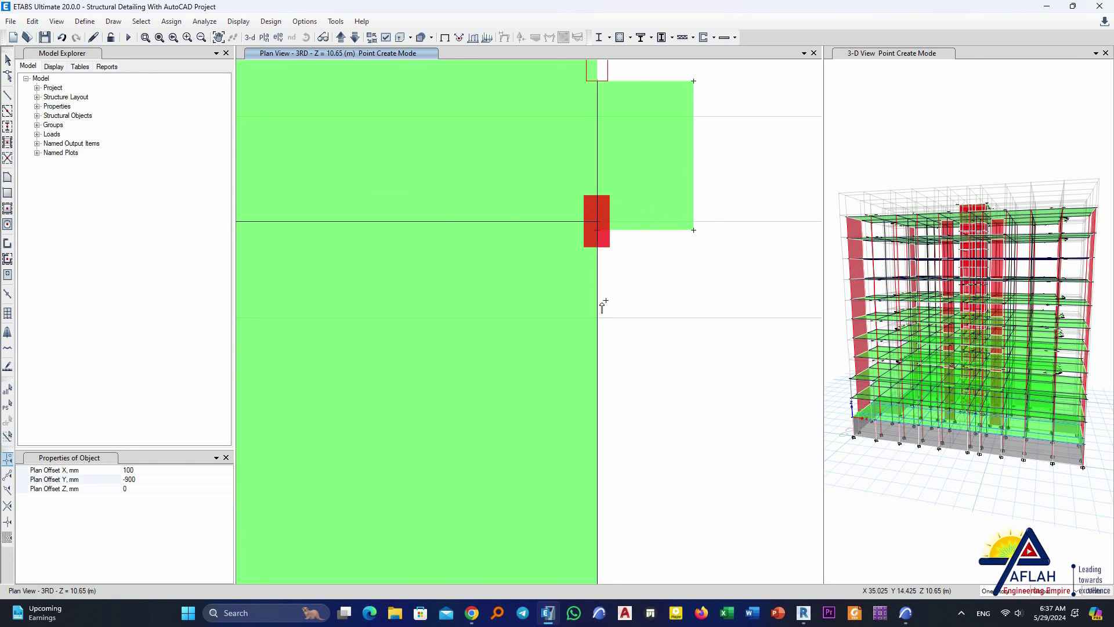
# Change the Y offset to 900 mm for the K4 joint, then return to ARCHICAD
pyautogui.scroll(-2, 628, 395)
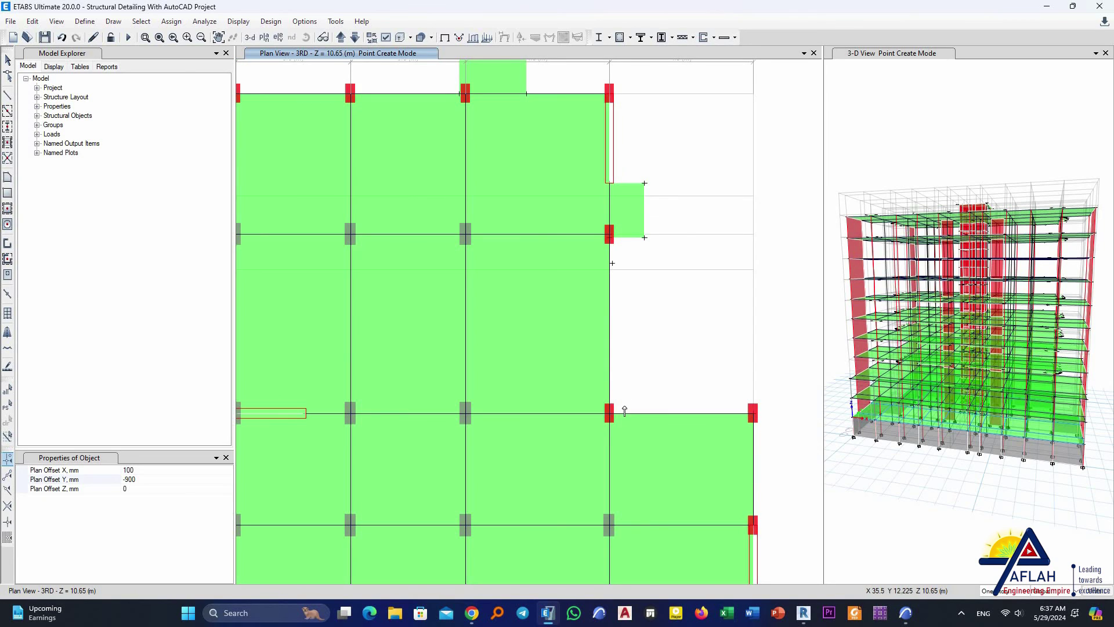
pyautogui.click(127, 480)
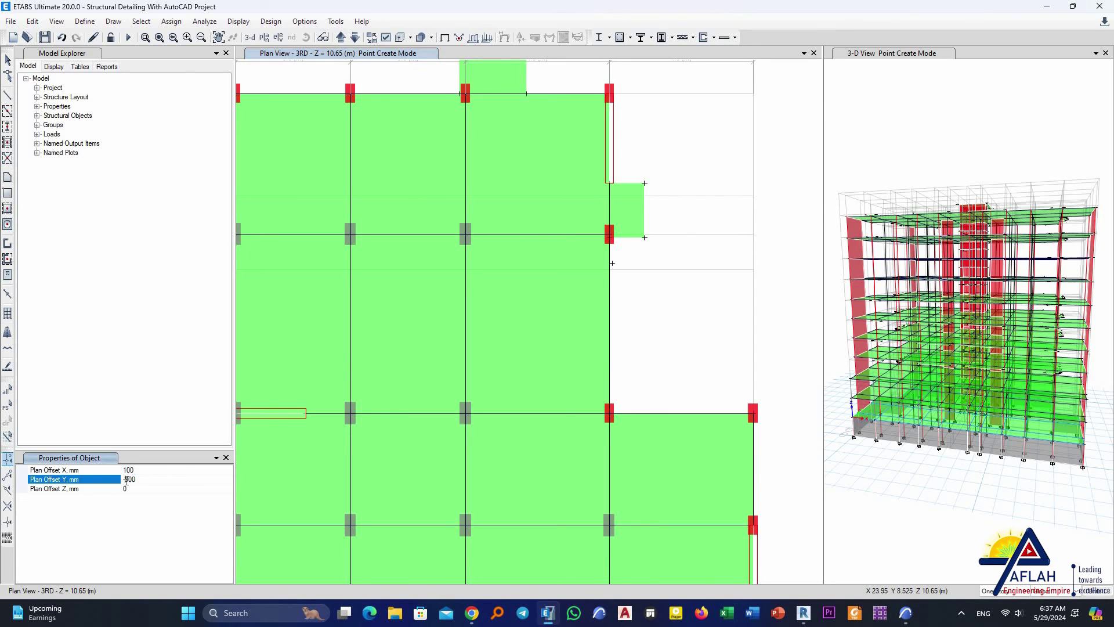
pyautogui.press('Return')
pyautogui.scroll(5, 626, 419)
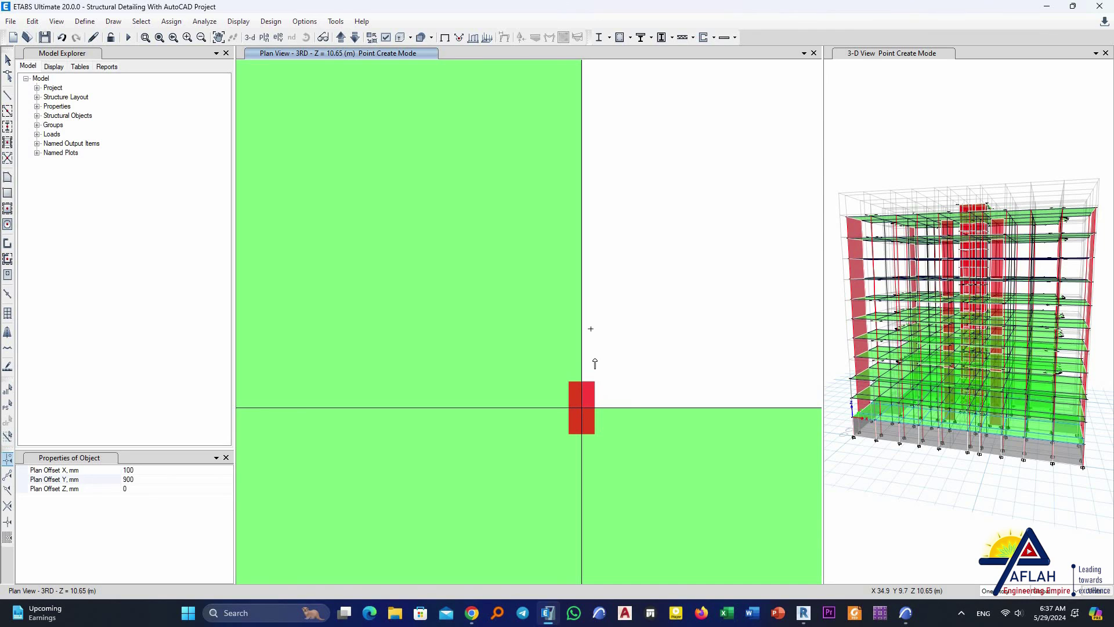
pyautogui.scroll(-5, 596, 356)
pyautogui.scroll(5, 595, 357)
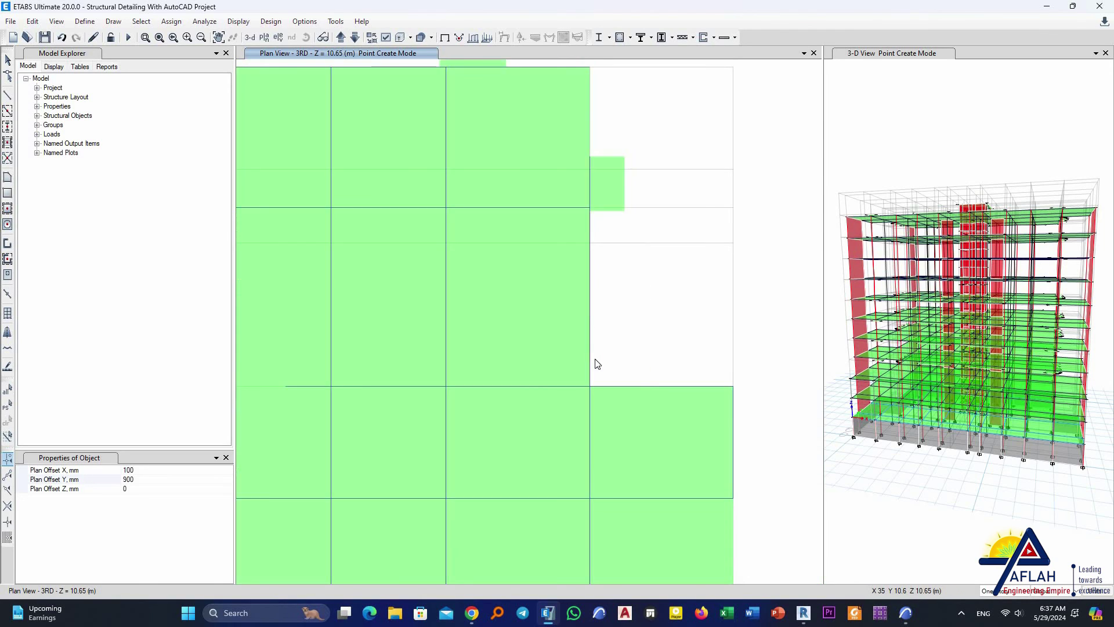
pyautogui.click(906, 613)
# Measure that the balcony arc starts 1.100 from the wall line, then go back to ETABS
pyautogui.scroll(-2, 560, 342)
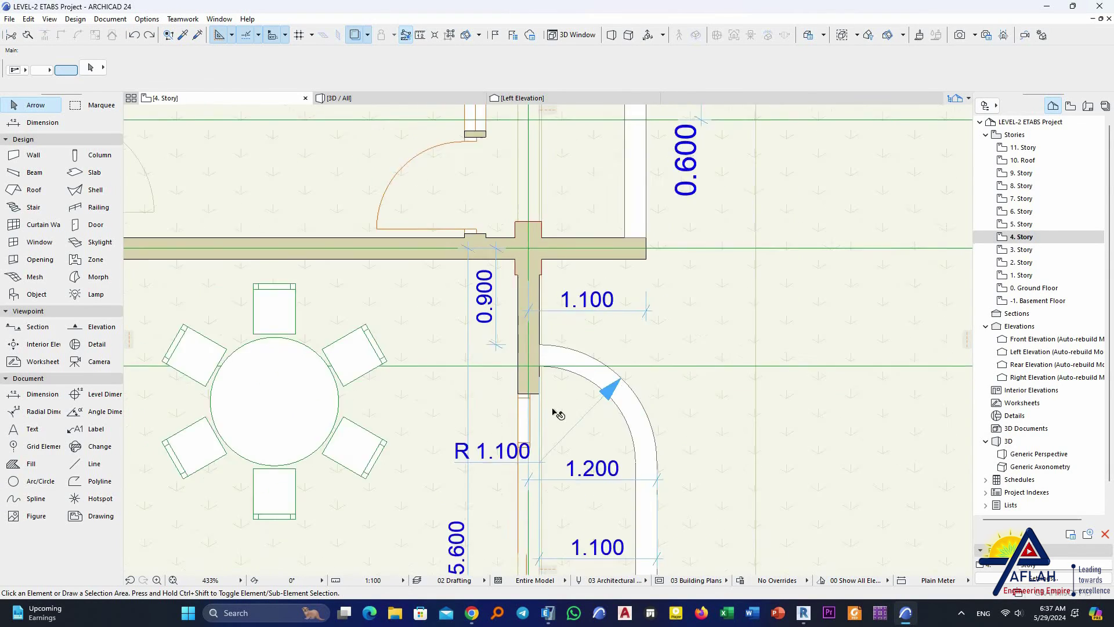
pyautogui.scroll(3, 496, 237)
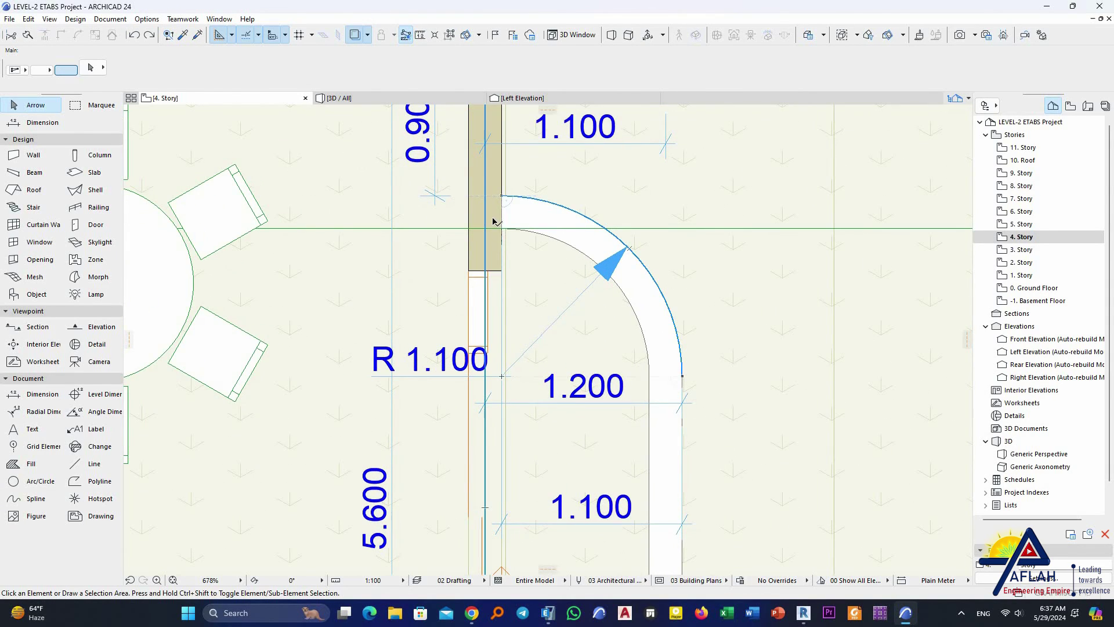
pyautogui.scroll(-2, 491, 219)
pyautogui.scroll(2, 491, 219)
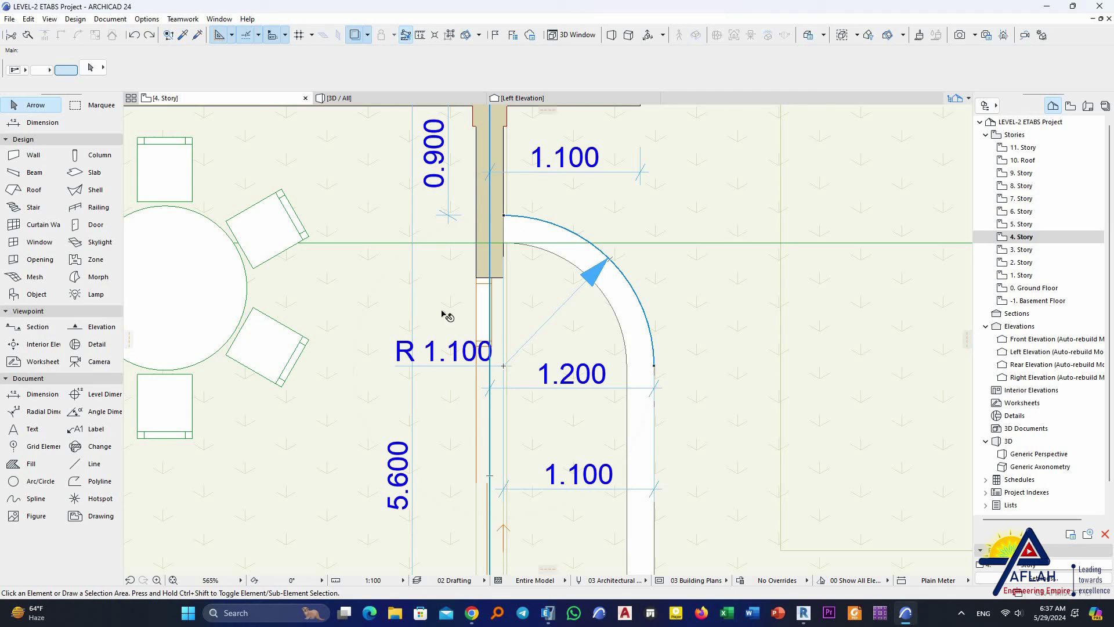
pyautogui.click(505, 368)
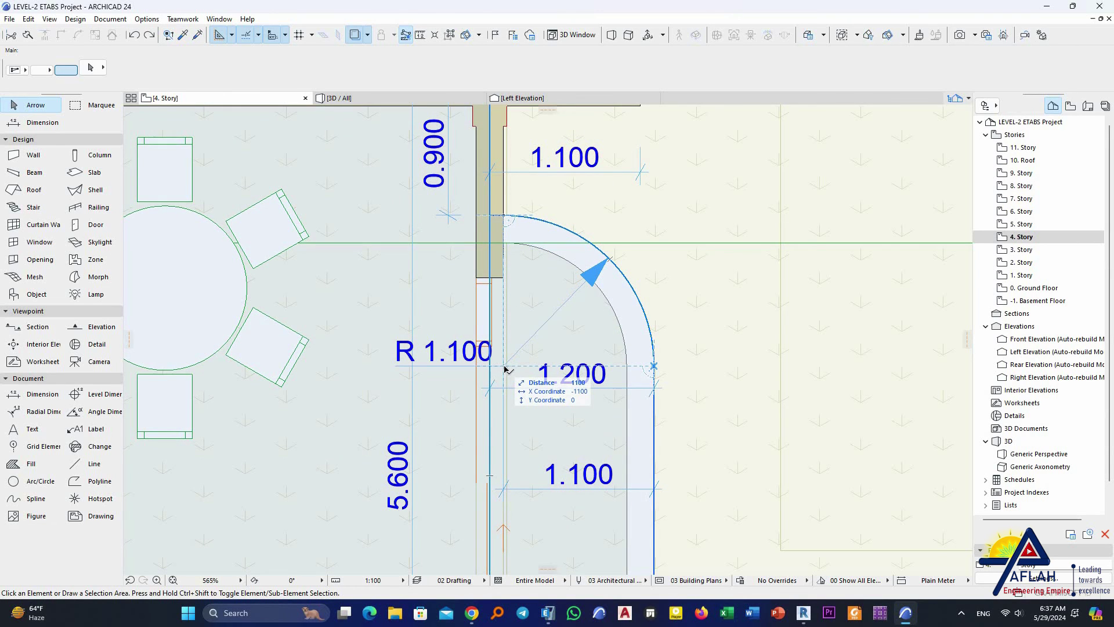
pyautogui.press('Escape')
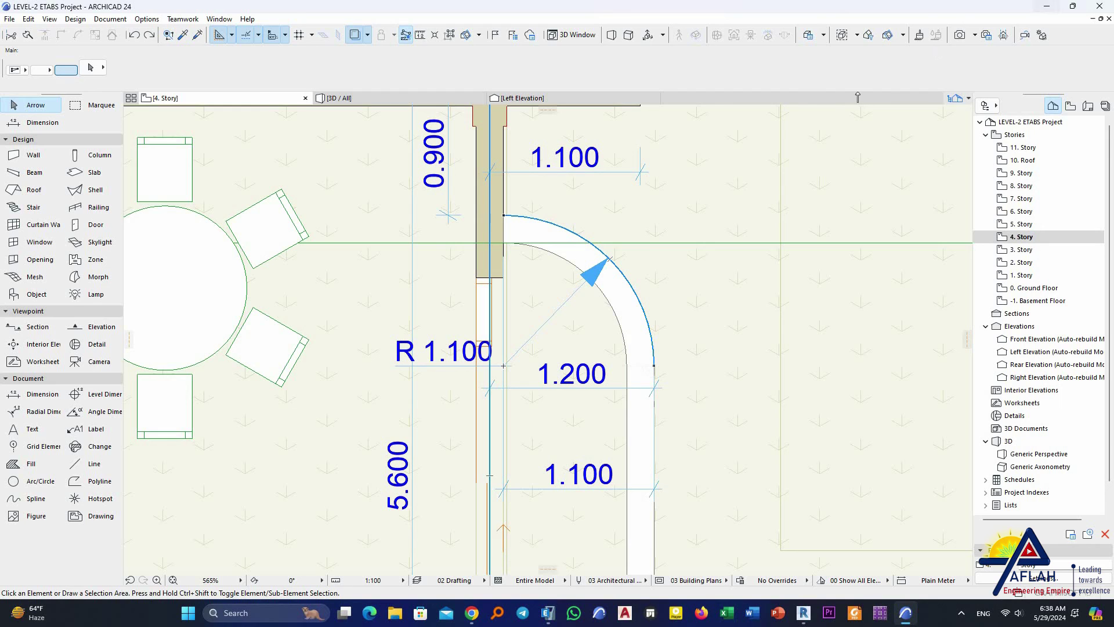
pyautogui.hotkey('alt', 'Tab')
pyautogui.scroll(-3, 564, 241)
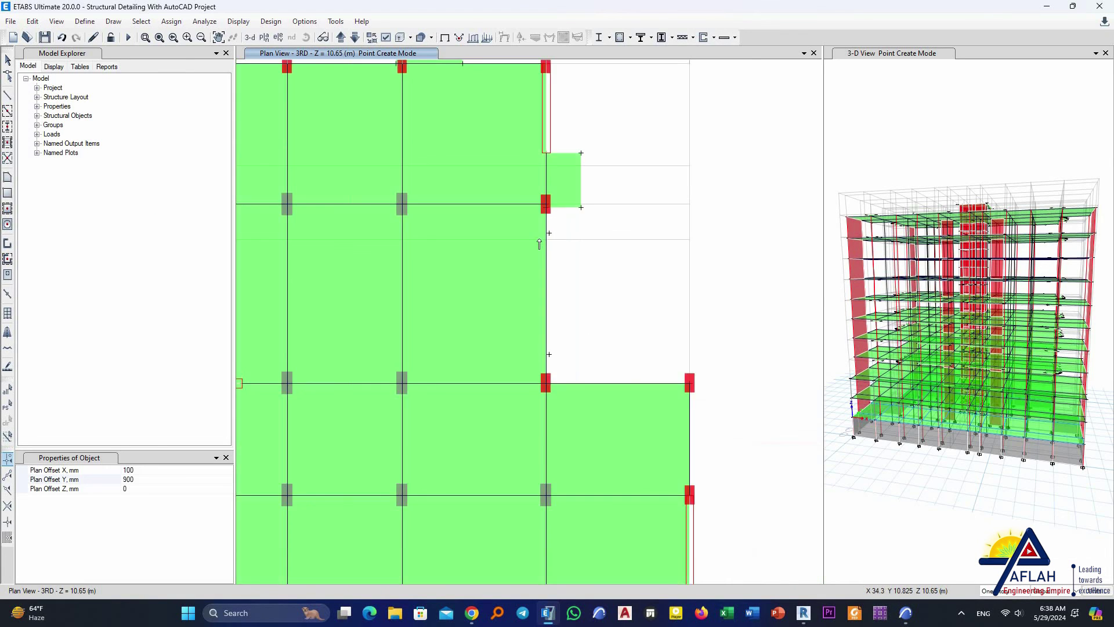
# Place a point 1100 mm below the edge joint using offsets X 0, Y -1100
pyautogui.scroll(5, 483, 248)
pyautogui.click(483, 248)
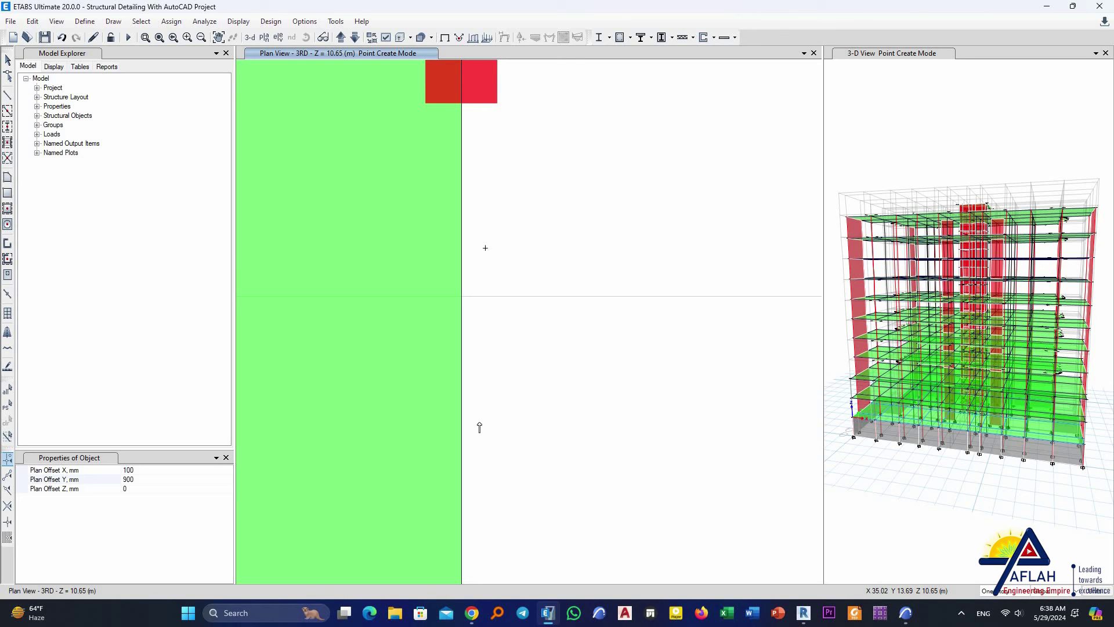
pyautogui.click(101, 480)
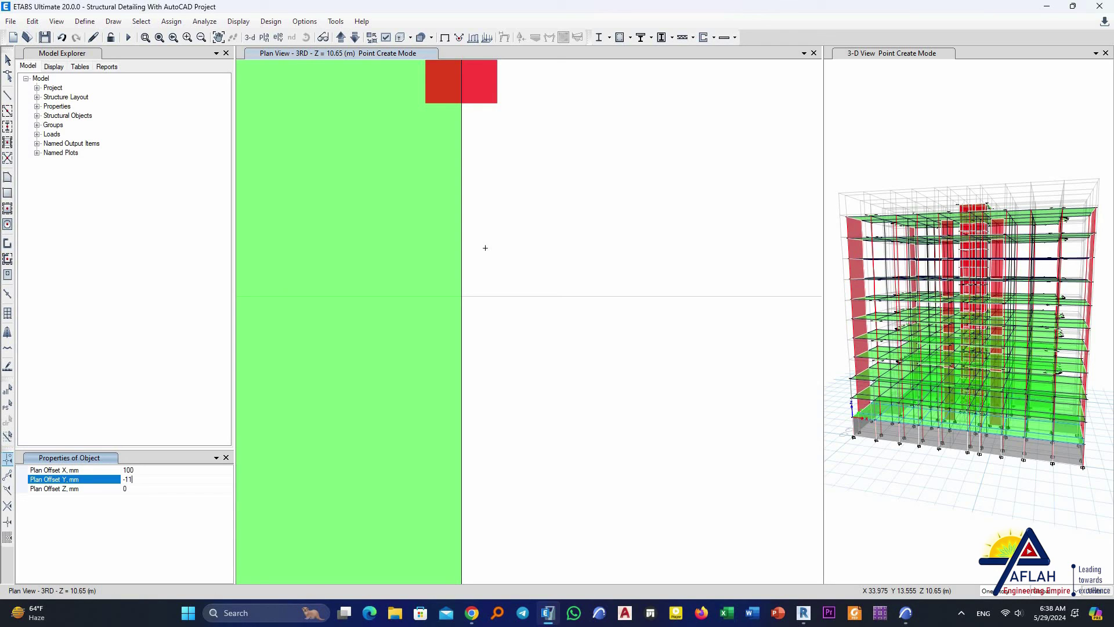
pyautogui.click(141, 471)
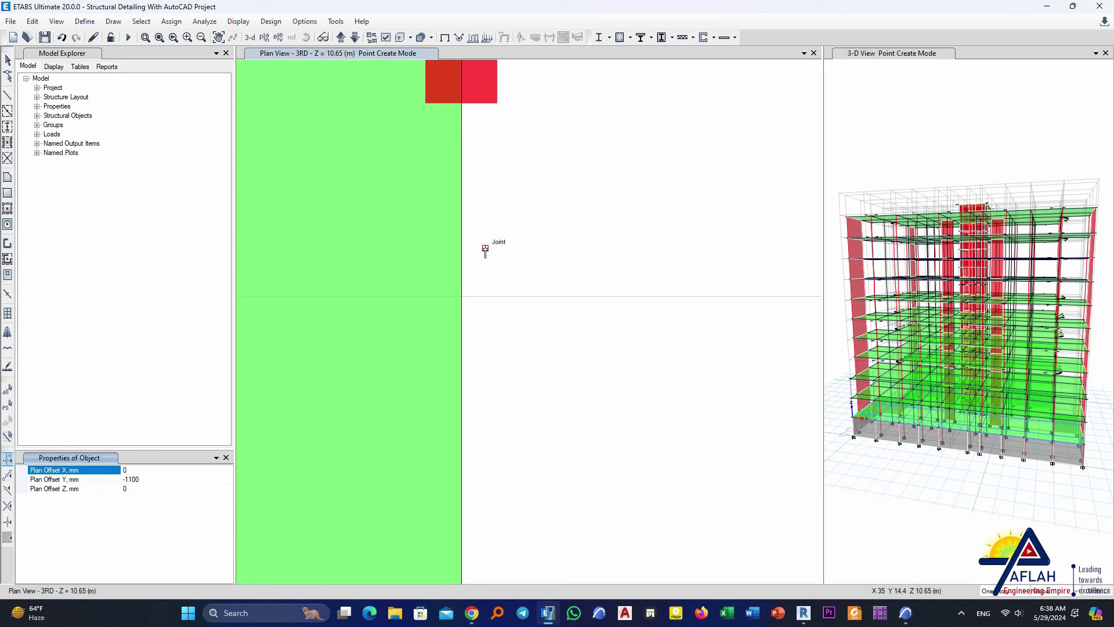
pyautogui.click(485, 250)
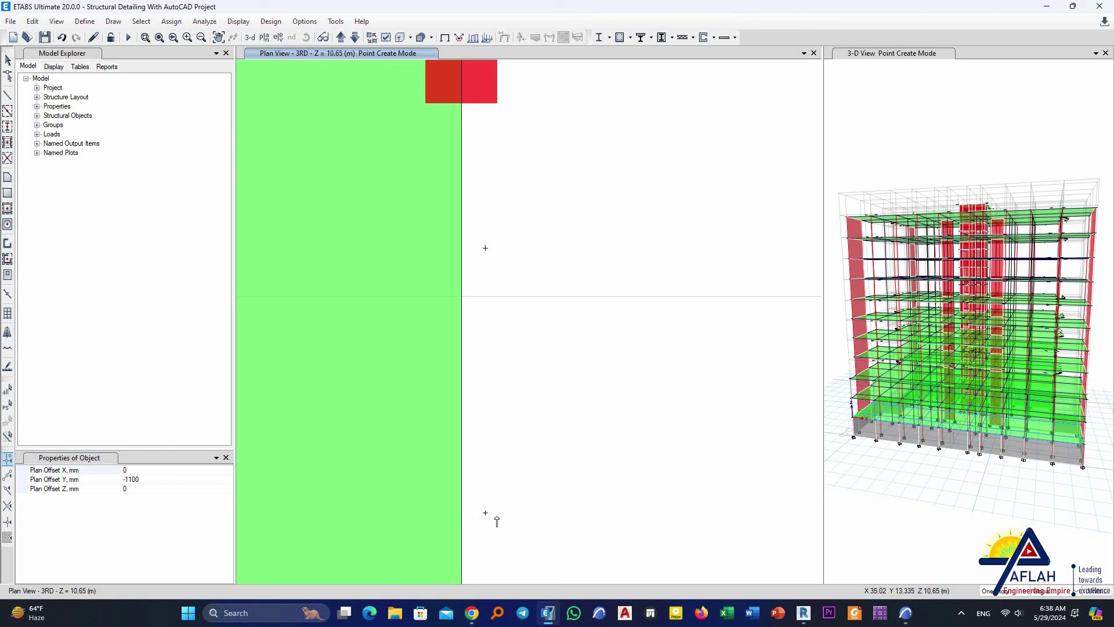
# Switch the Y offset to 1100 mm, add the opposite offset points, and stop placing
pyautogui.scroll(-3, 516, 406)
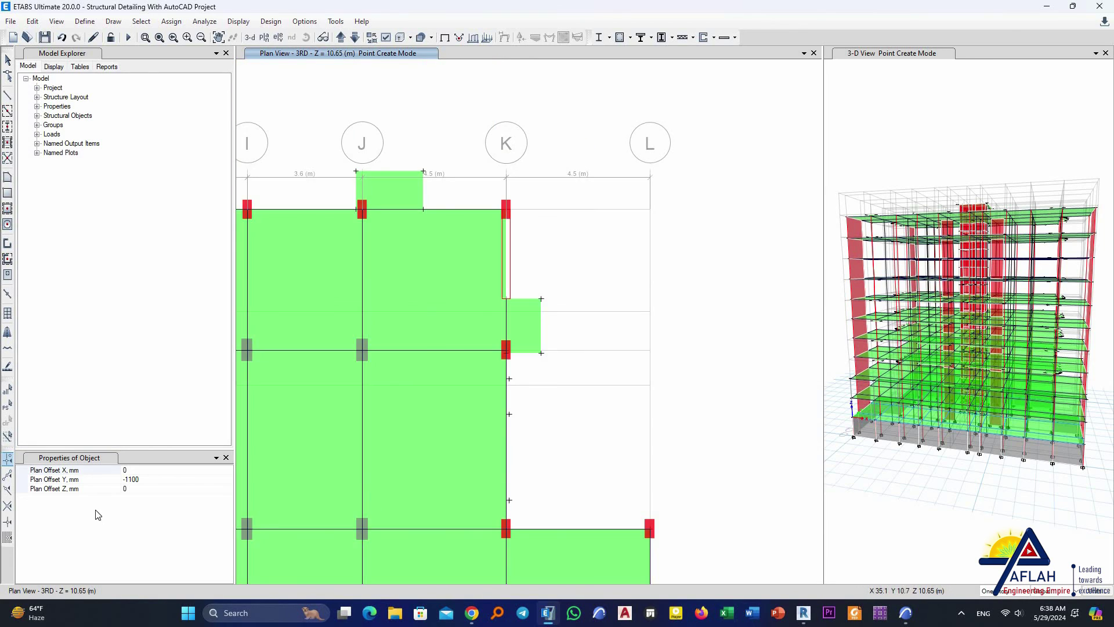
pyautogui.scroll(3, 458, 487)
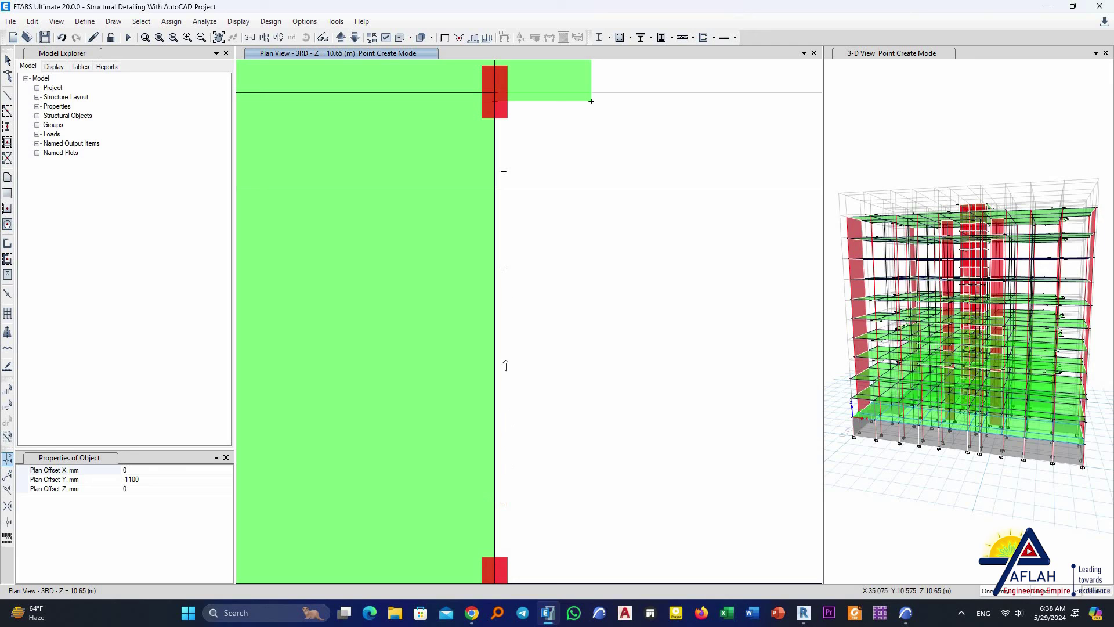
pyautogui.click(117, 482)
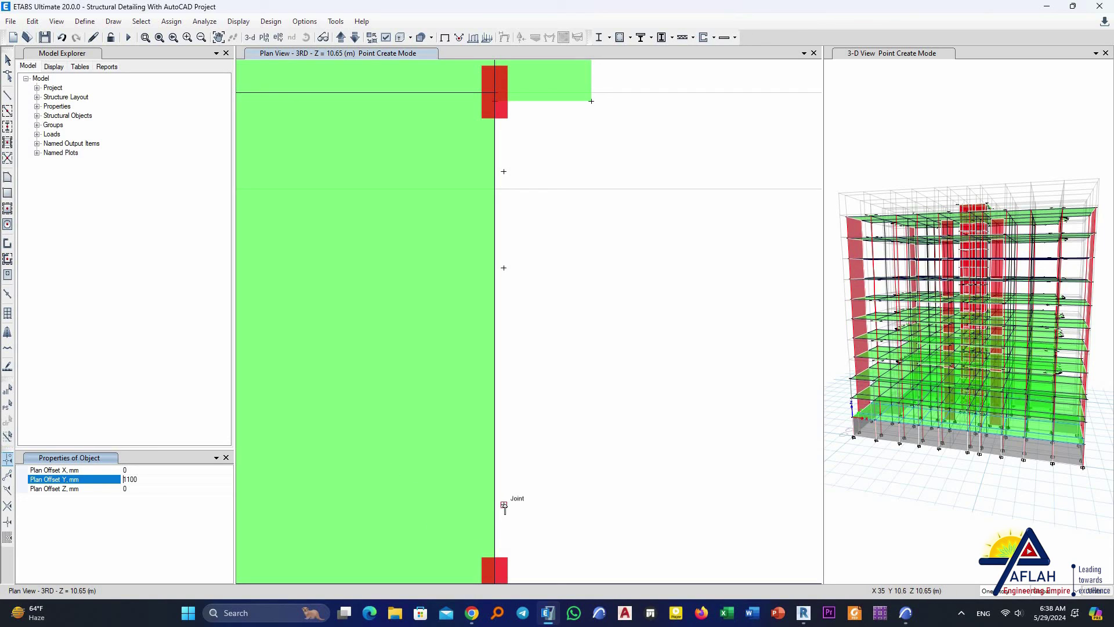
pyautogui.click(505, 503)
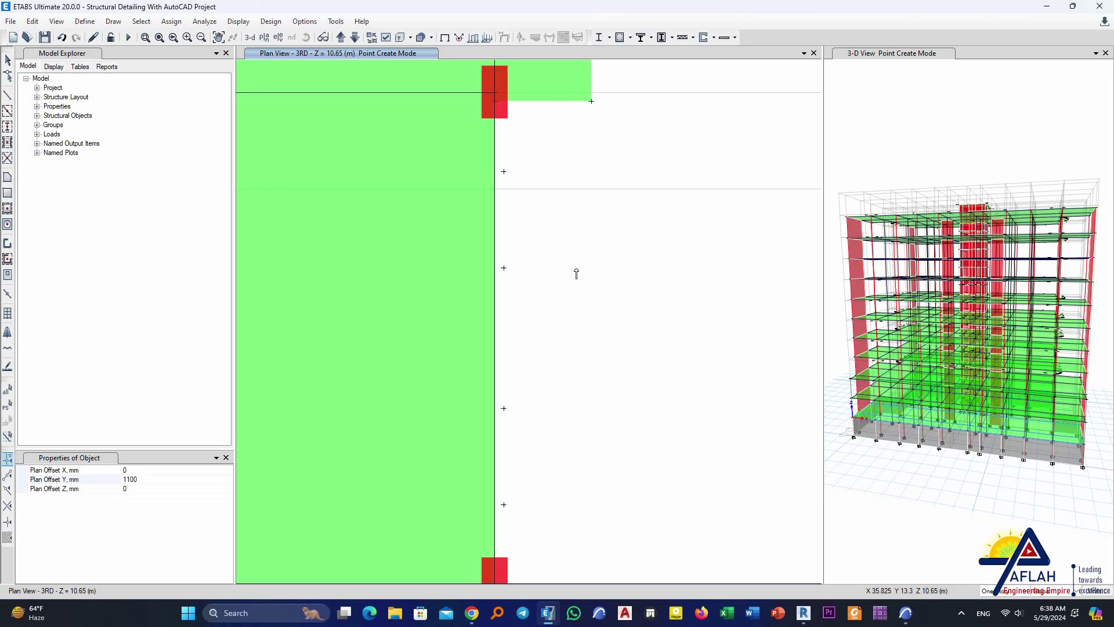
pyautogui.click(504, 171)
pyautogui.press('Escape')
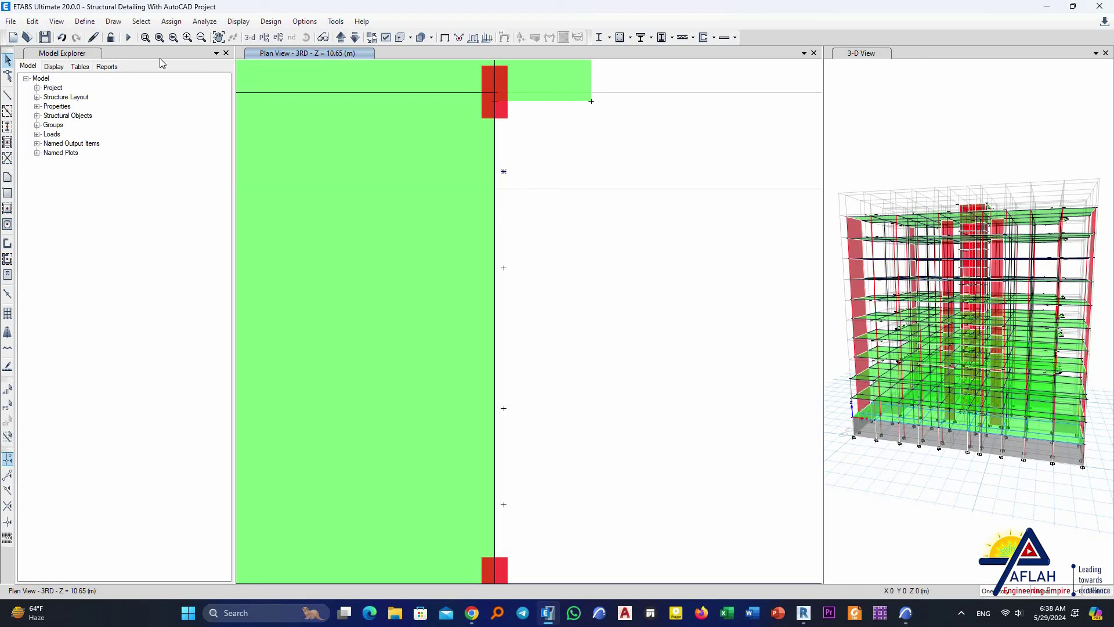
# Bring up Extrude Joints to Frames, moved aside, showing its Radial Extrusion settings
pyautogui.click(33, 21)
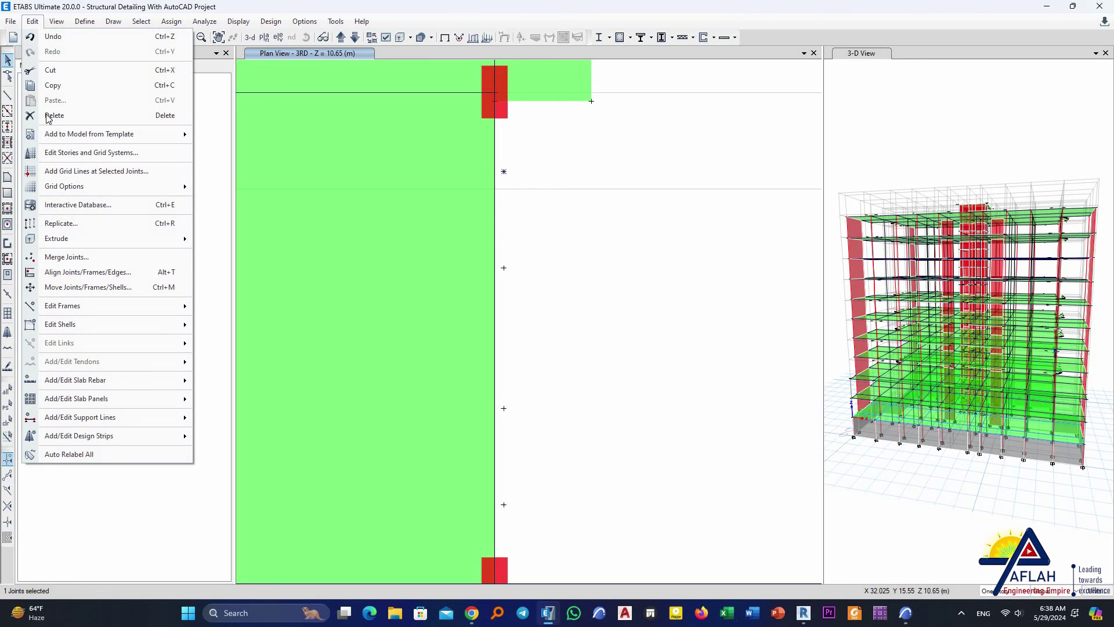
pyautogui.moveTo(80, 240)
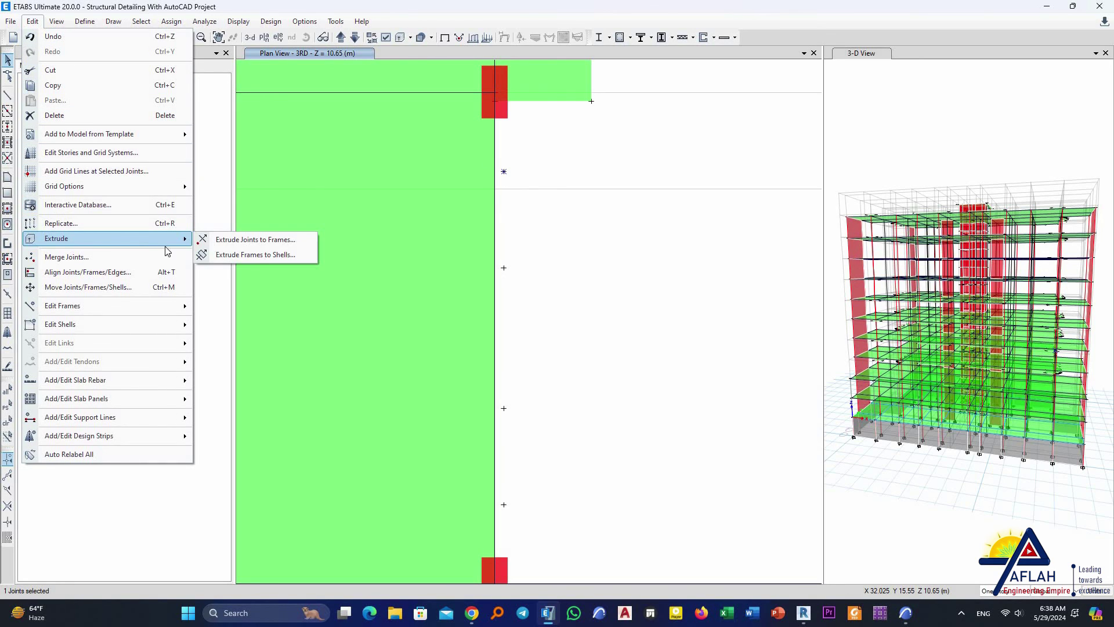
pyautogui.click(257, 241)
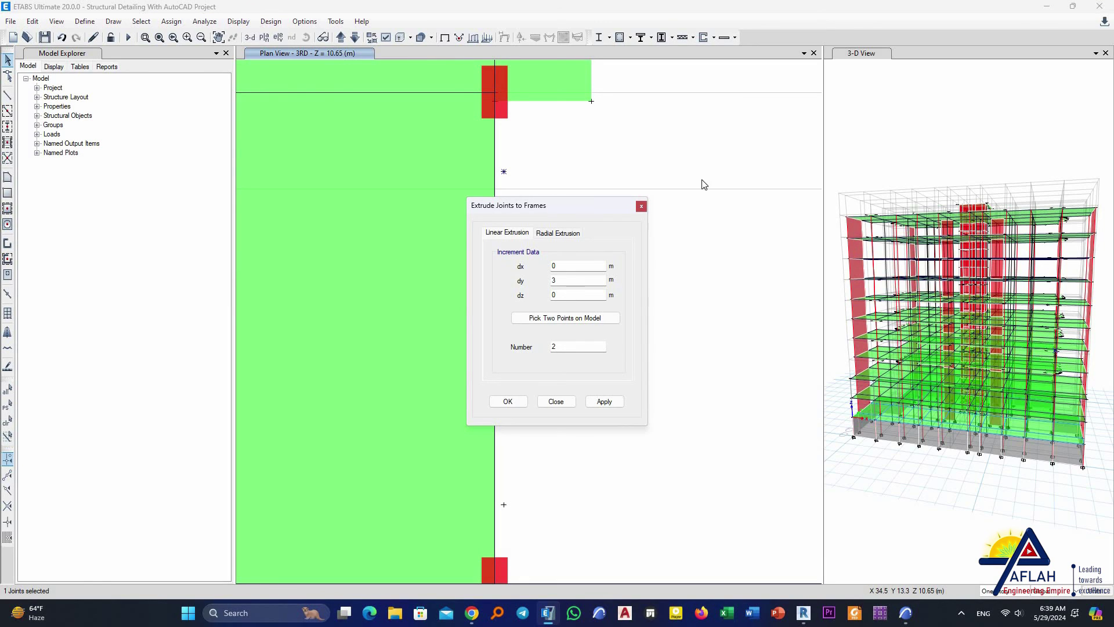
pyautogui.moveTo(511, 206); pyautogui.dragTo(683, 158)
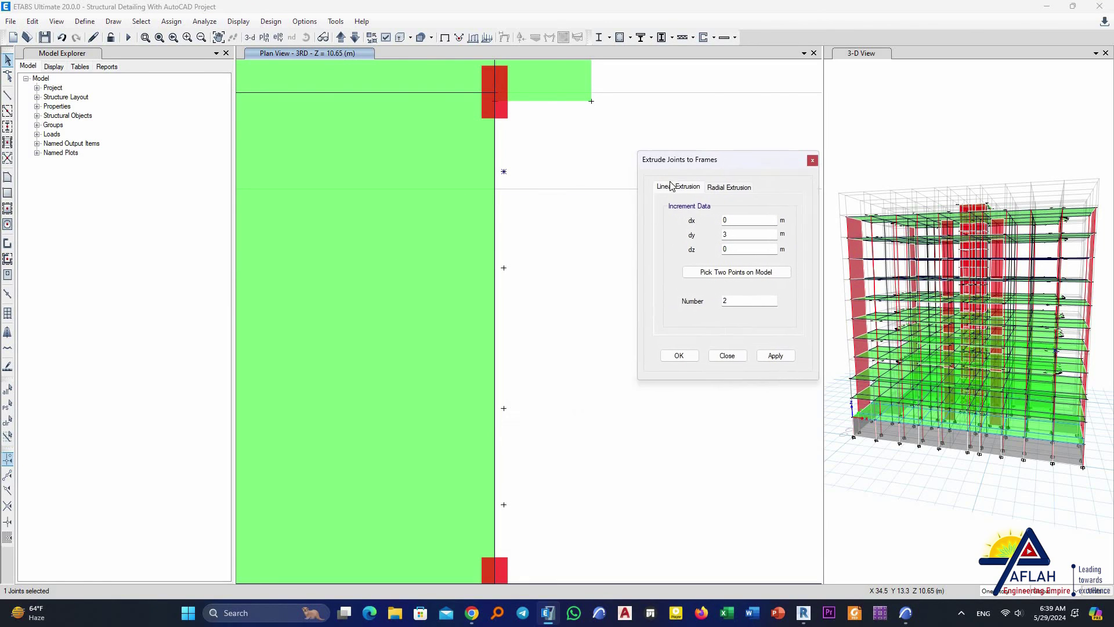
pyautogui.click(732, 186)
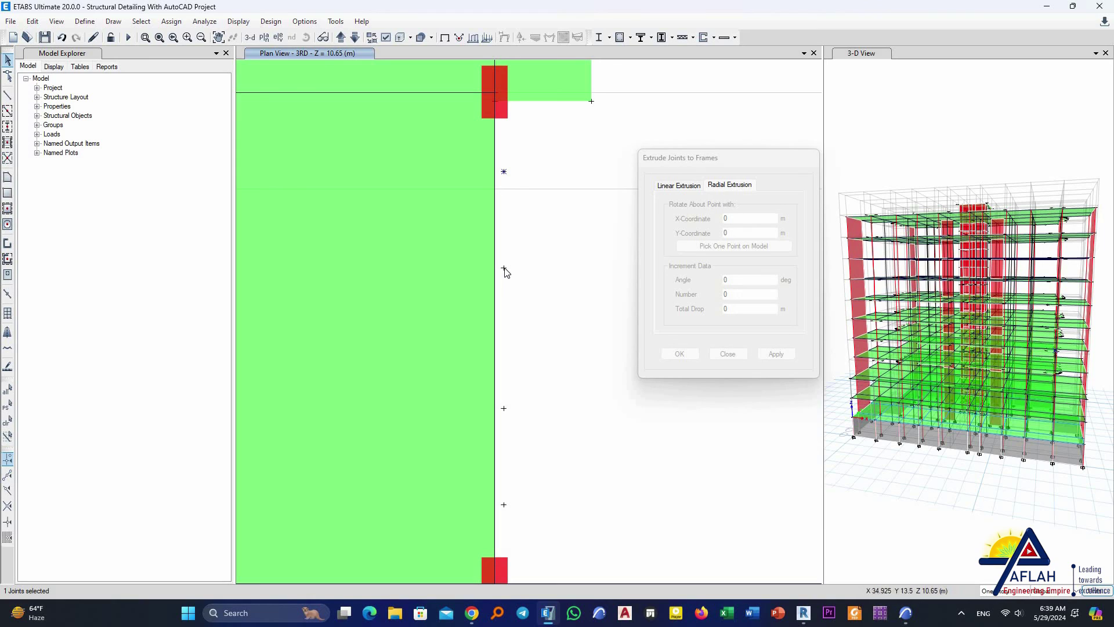
# Extrude the joint about X 35, Y 13.3 into 9 frames at -10° with 0 drop
pyautogui.click(505, 269)
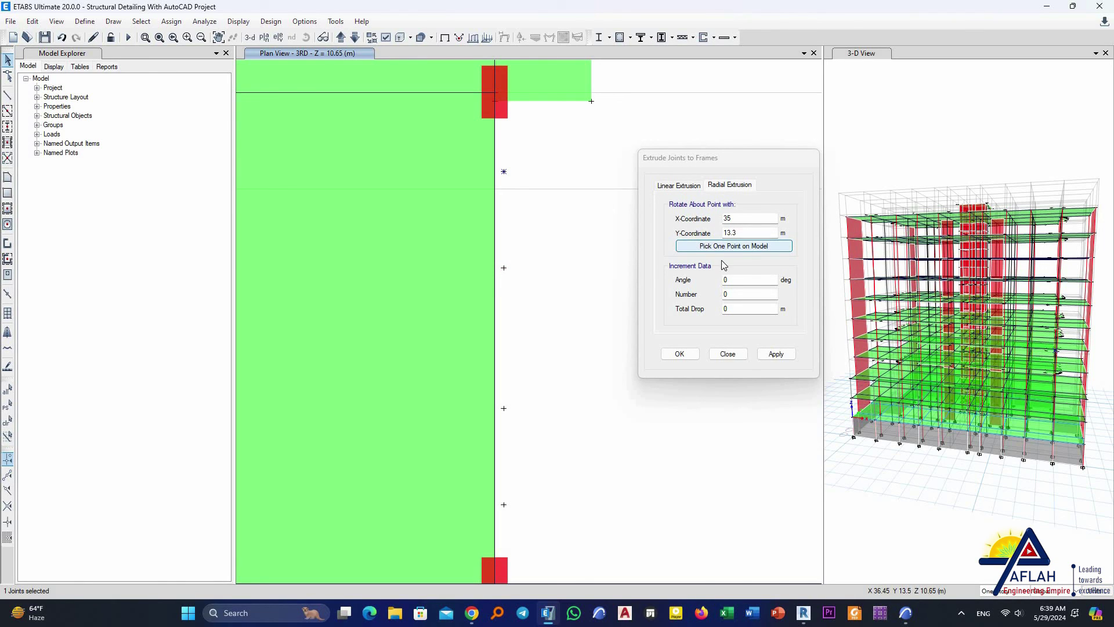
pyautogui.click(730, 282)
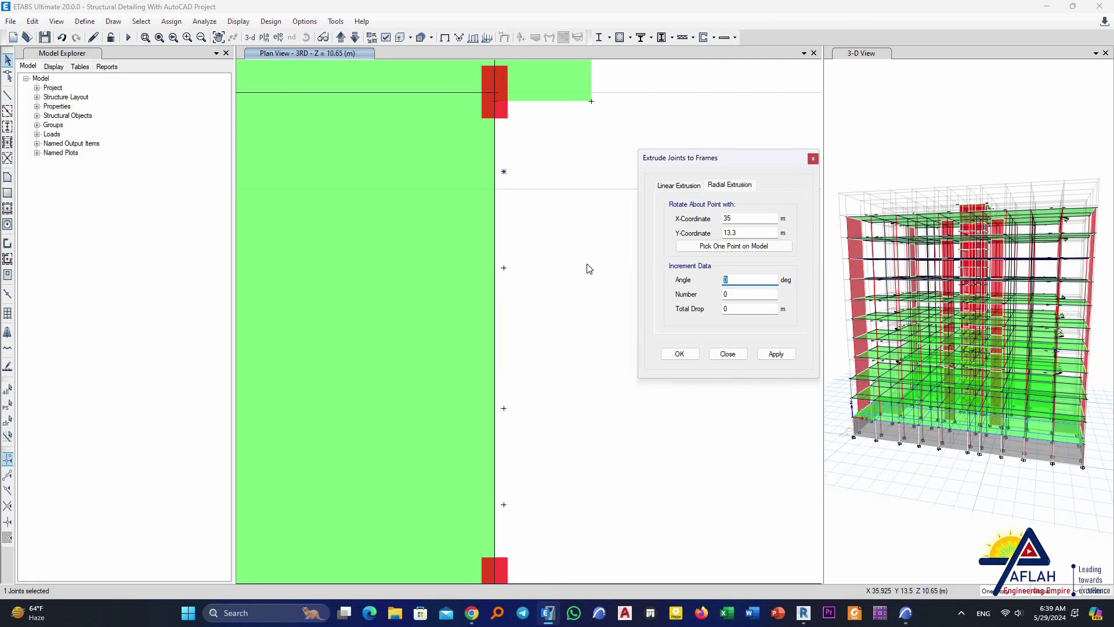
pyautogui.write('15')
pyautogui.press('Tab')
pyautogui.write('1')
pyautogui.press('Tab')
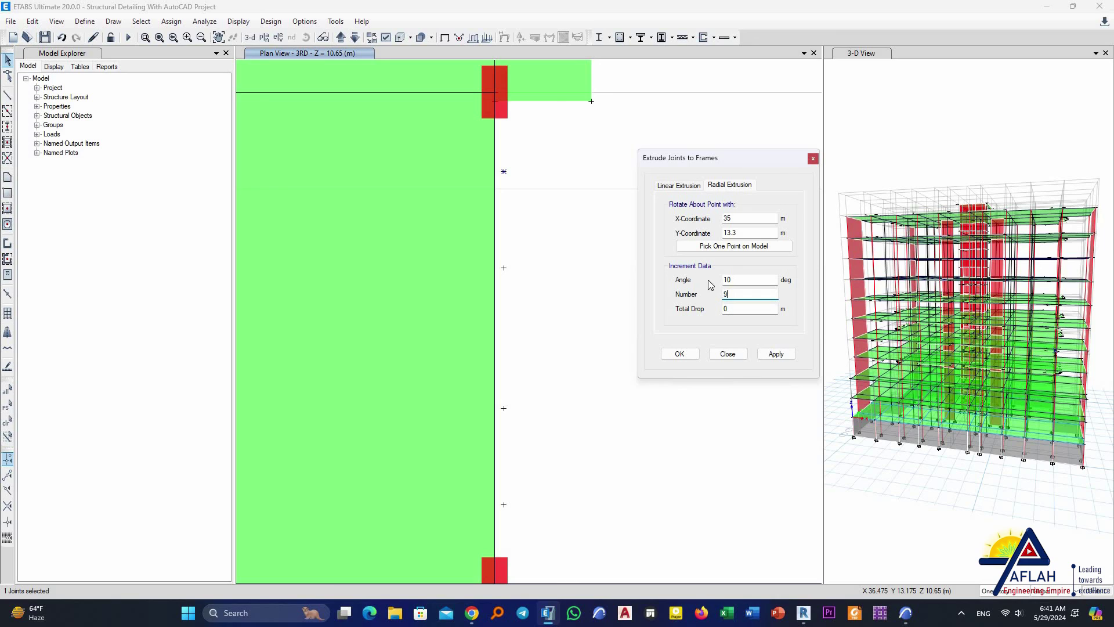
pyautogui.hotkey('shift', 'Tab')
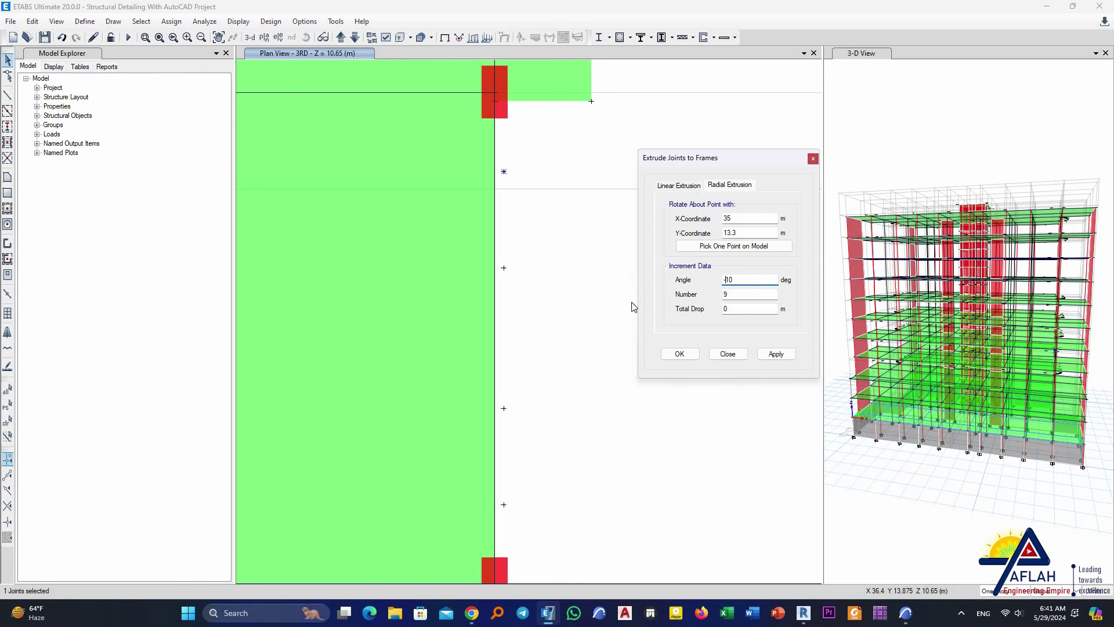
pyautogui.press('Tab')
pyautogui.press('Tab')
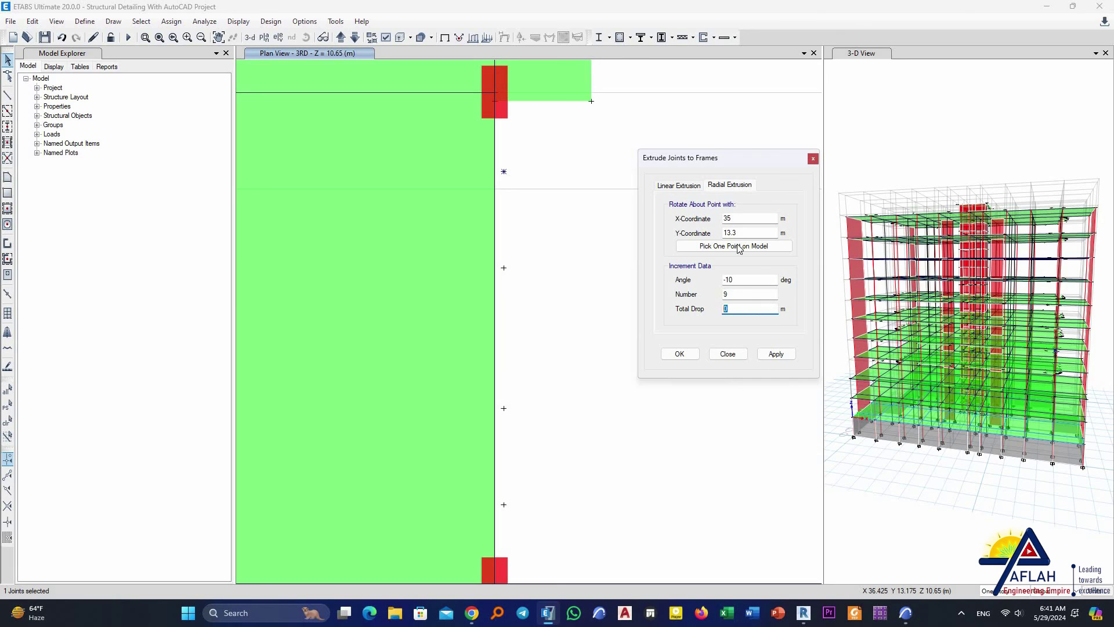
pyautogui.click(775, 353)
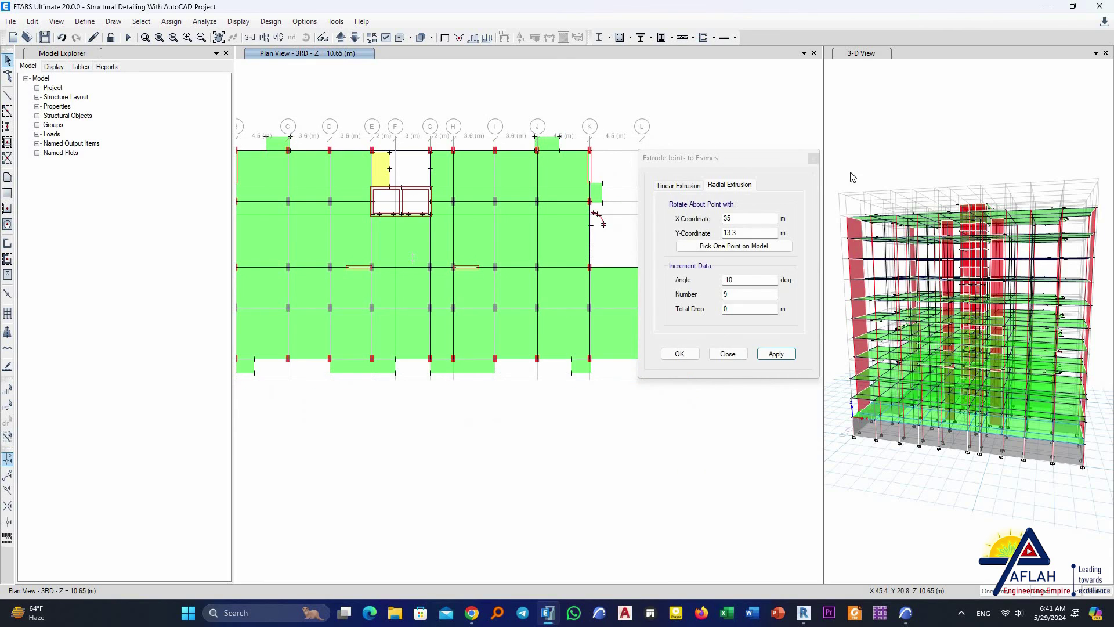
pyautogui.scroll(5, 604, 234)
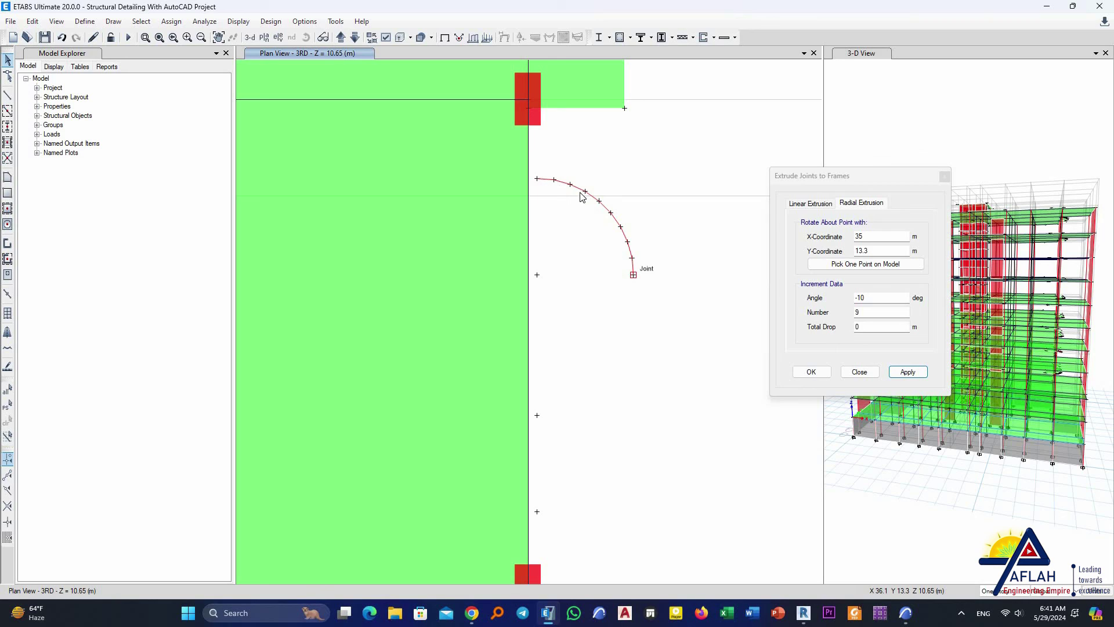
pyautogui.scroll(4, 547, 190)
pyautogui.moveTo(569, 174); pyautogui.dragTo(457, 127, button='middle')
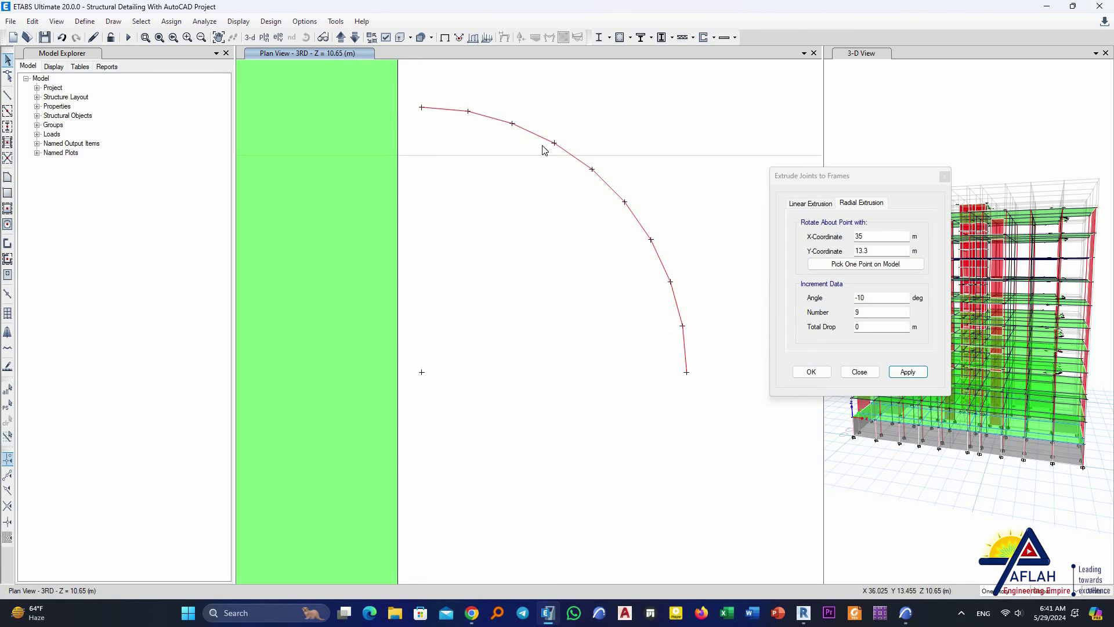
pyautogui.scroll(-8, 611, 248)
pyautogui.scroll(4, 609, 251)
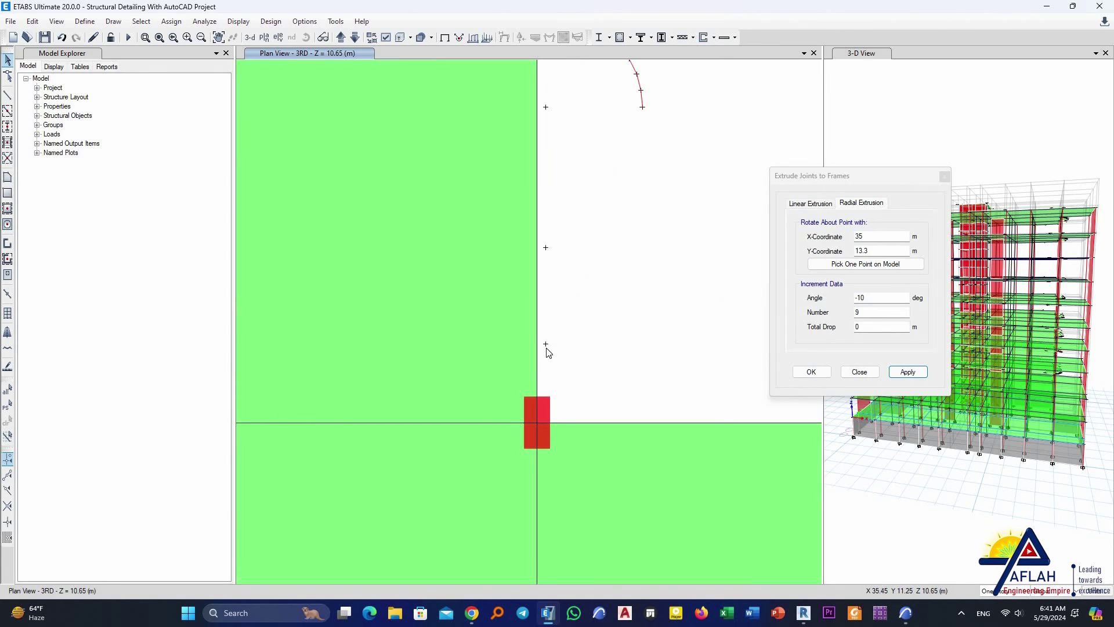
# Sweep the joint about X 35, Y 11.7 into nine +10° frames for the lower arc
pyautogui.click(863, 265)
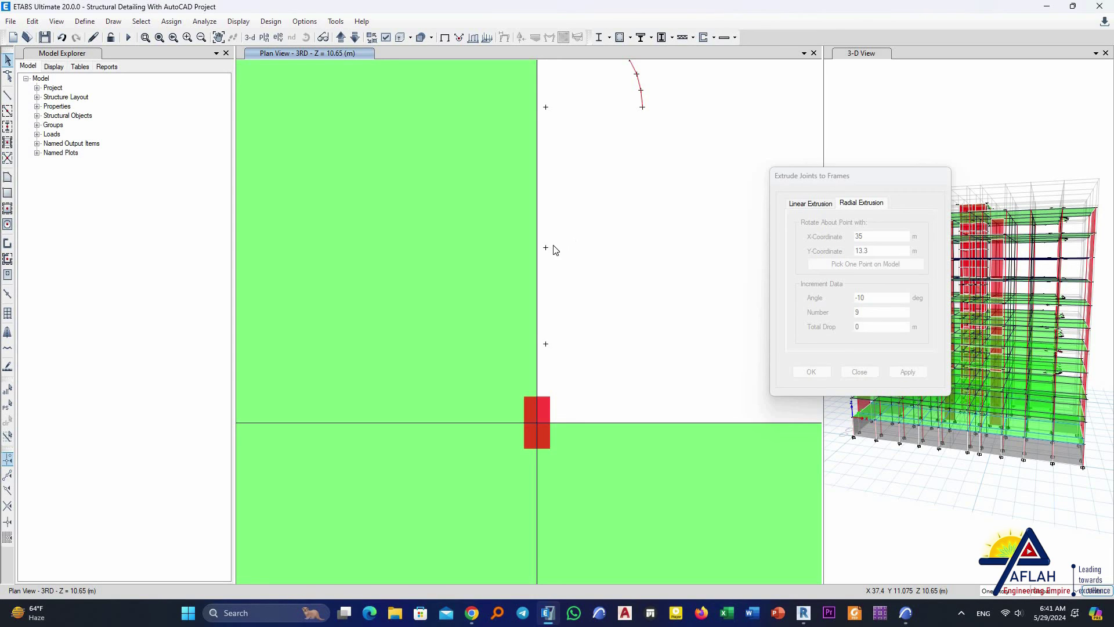
pyautogui.click(609, 255)
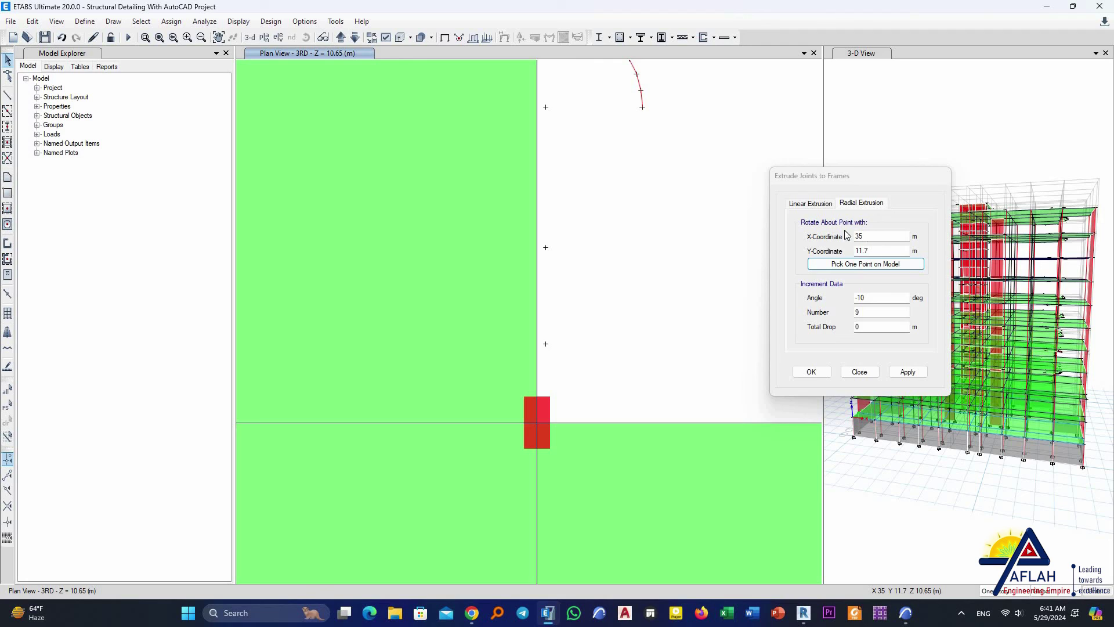
pyautogui.click(848, 297)
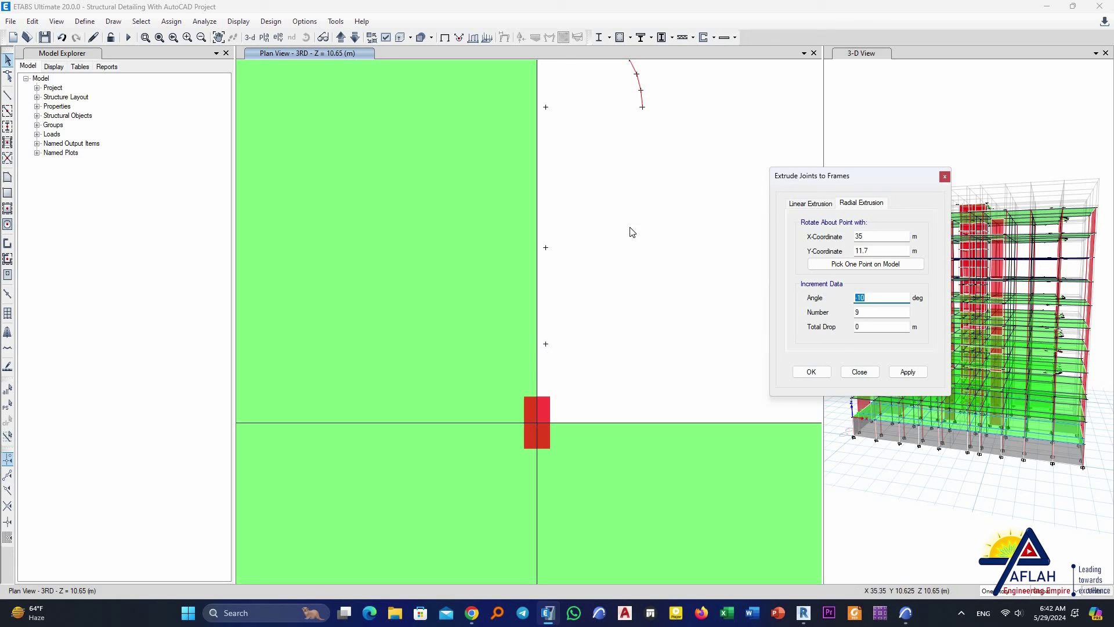
pyautogui.moveTo(414, 254); pyautogui.dragTo(490, 315)
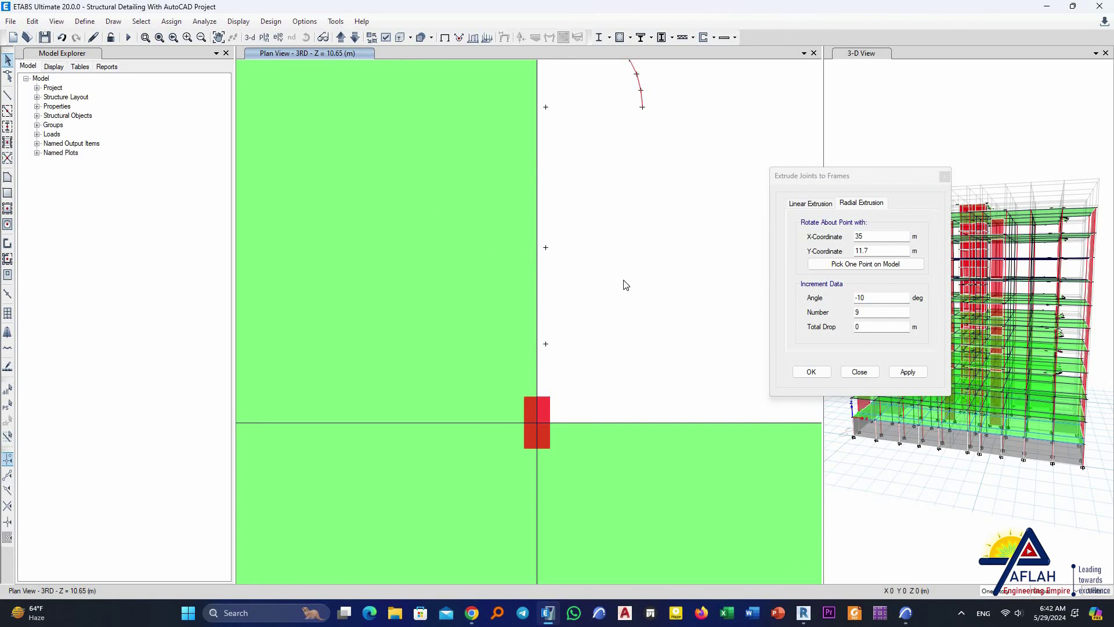
pyautogui.click(842, 305)
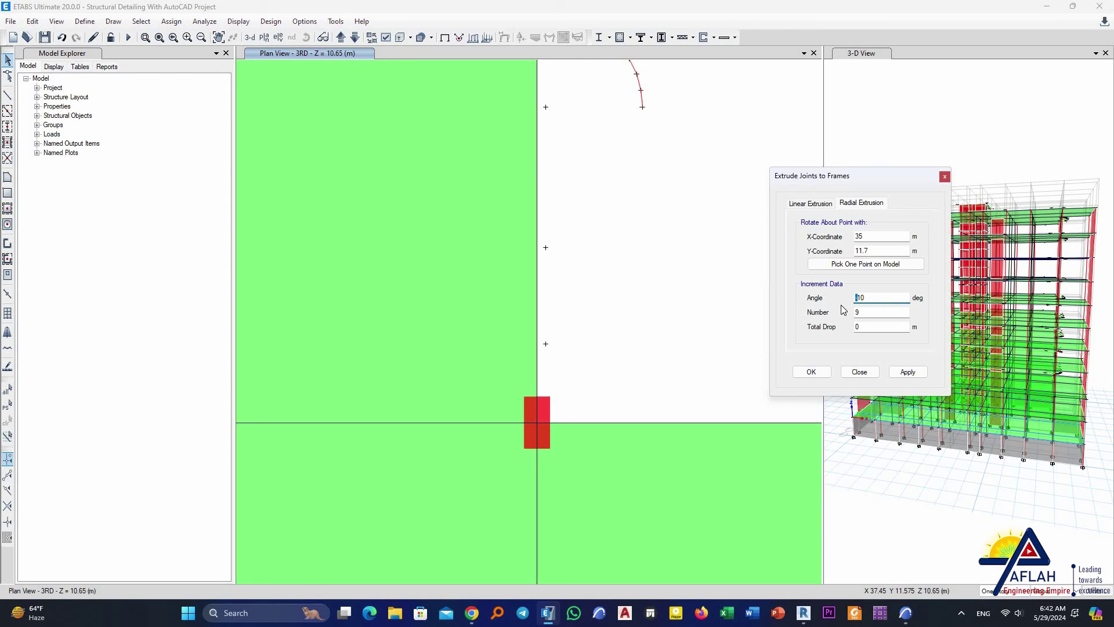
pyautogui.click(866, 314)
pyautogui.click(908, 372)
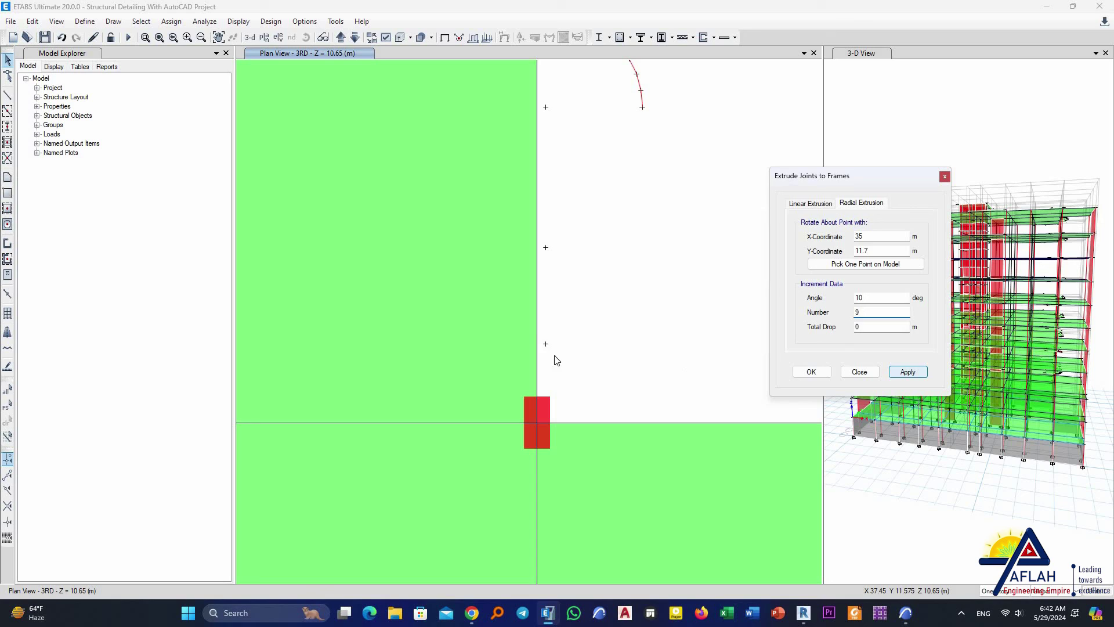
pyautogui.click(546, 344)
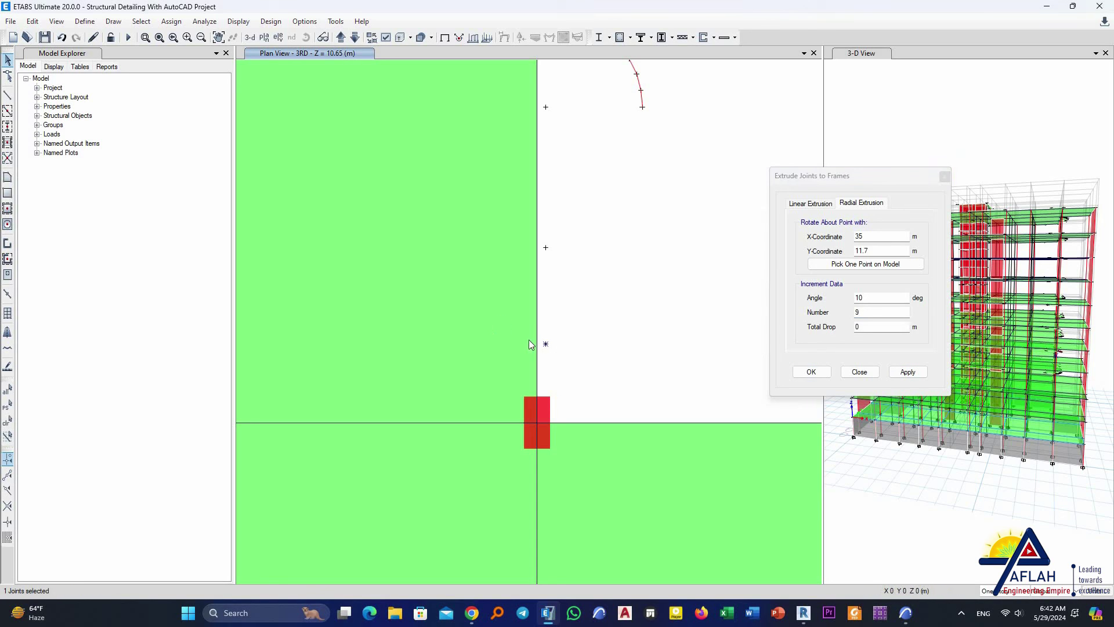
pyautogui.click(909, 372)
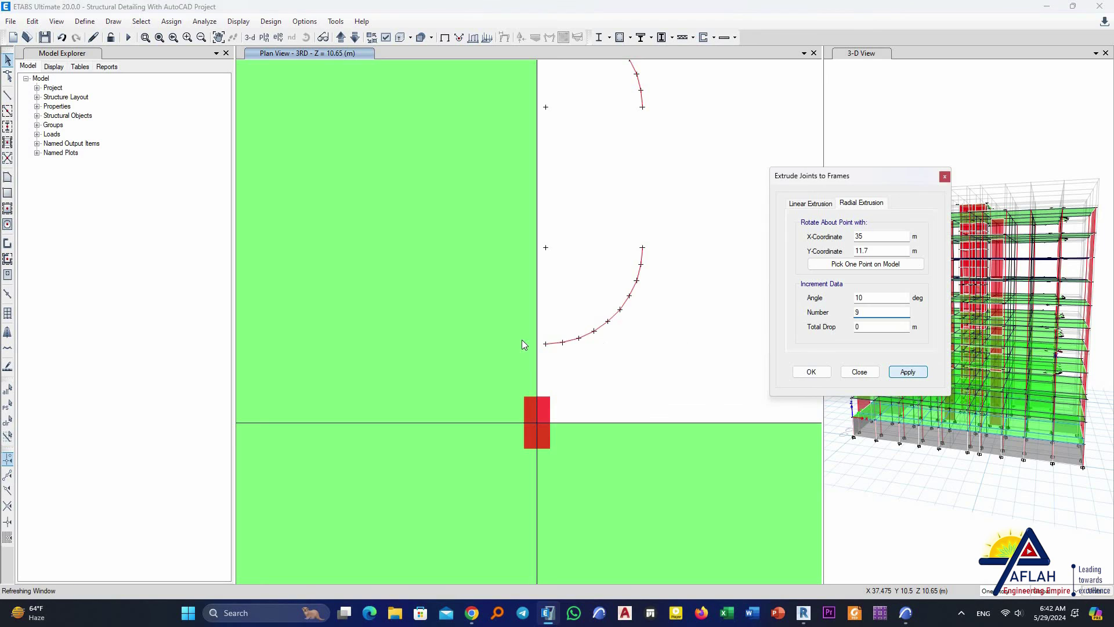
pyautogui.scroll(-5, 697, 325)
pyautogui.scroll(8, 637, 297)
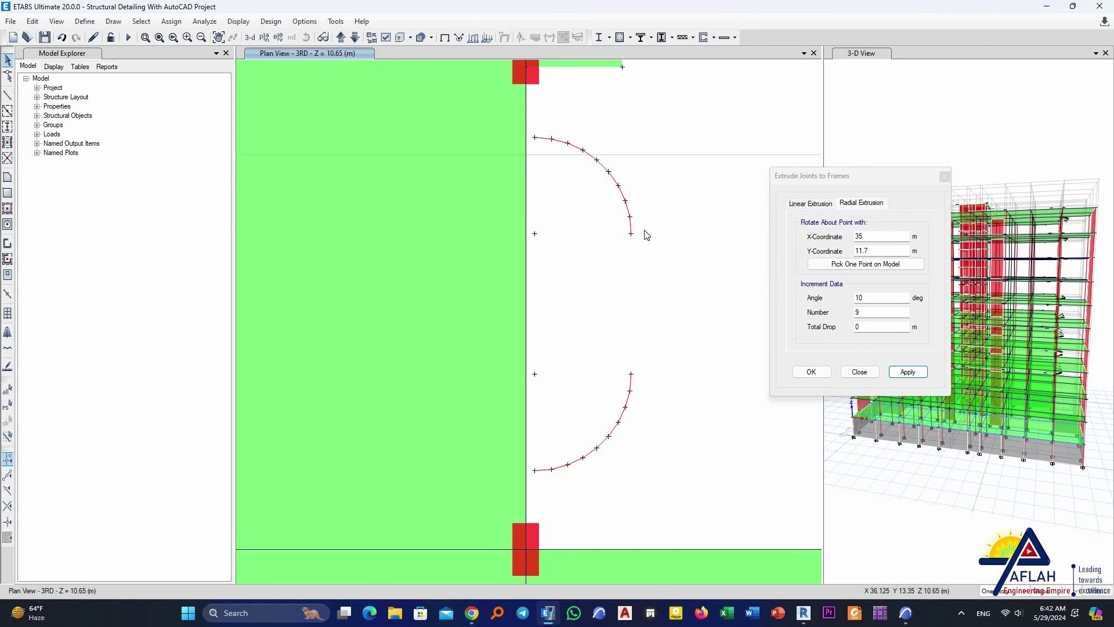
# Window-select the upper arc's top-left start joint with the Extrude dialog moved aside
pyautogui.moveTo(906, 142); pyautogui.dragTo(907, 142)
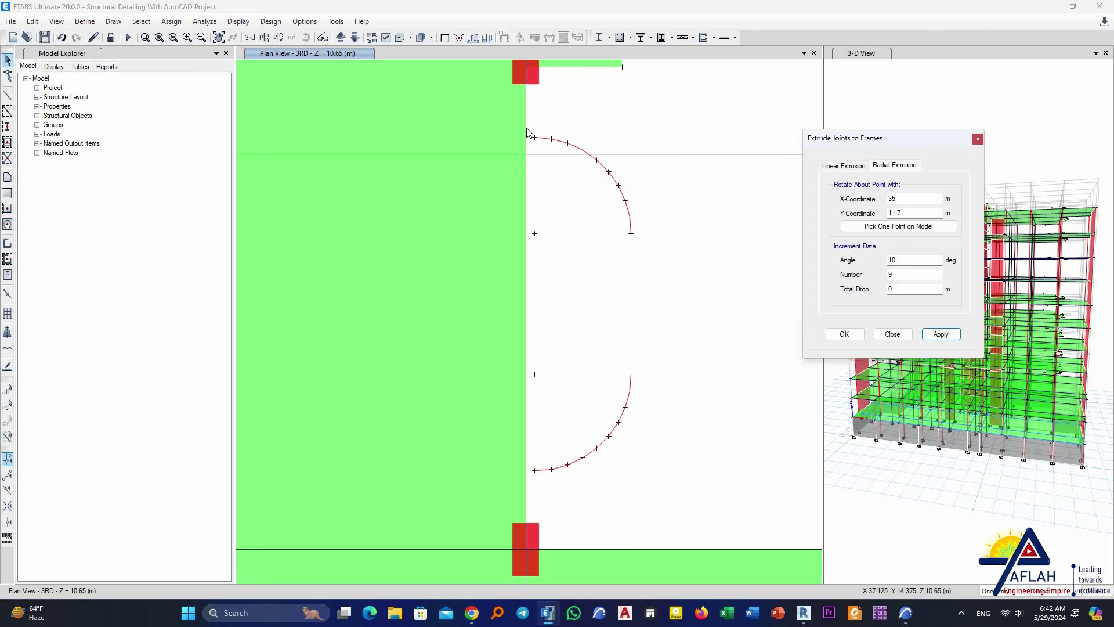
pyautogui.scroll(3, 529, 131)
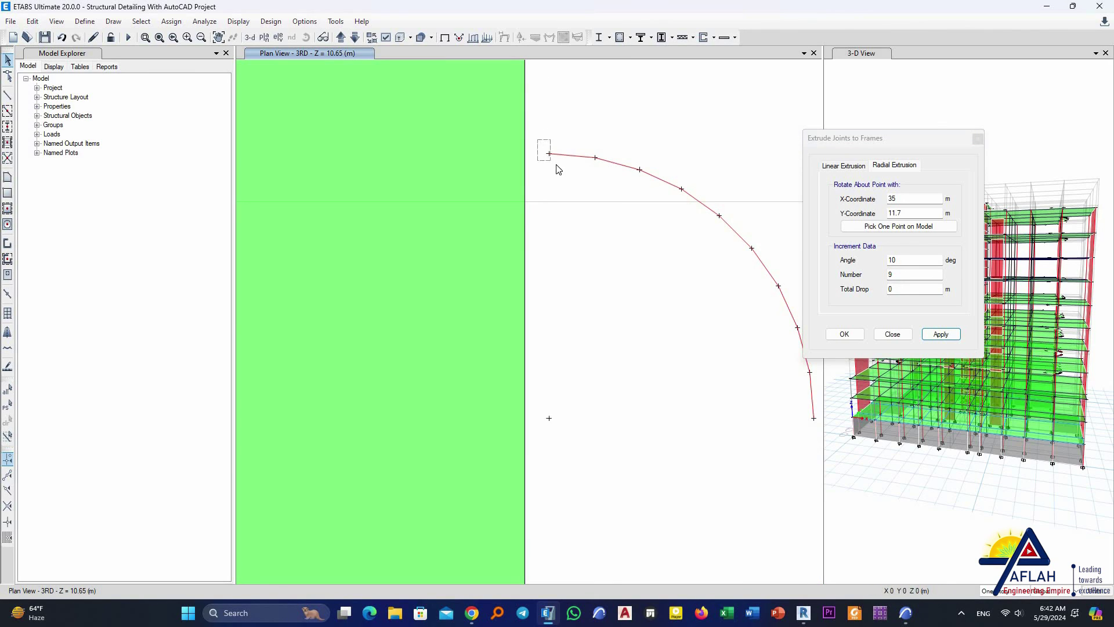
pyautogui.click(550, 154)
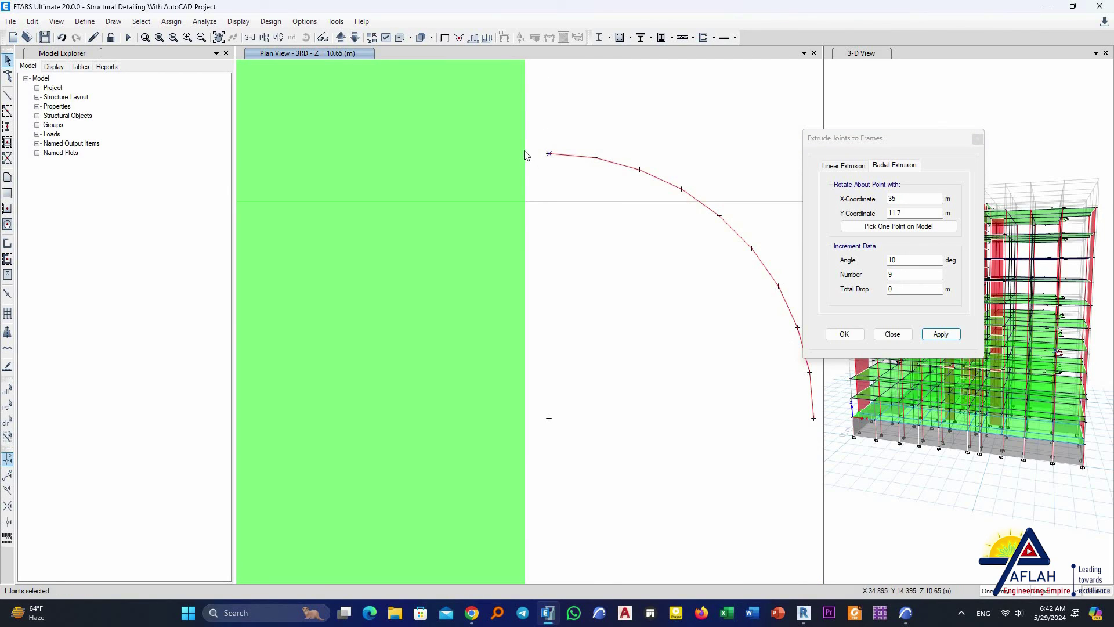
pyautogui.scroll(-2, 522, 244)
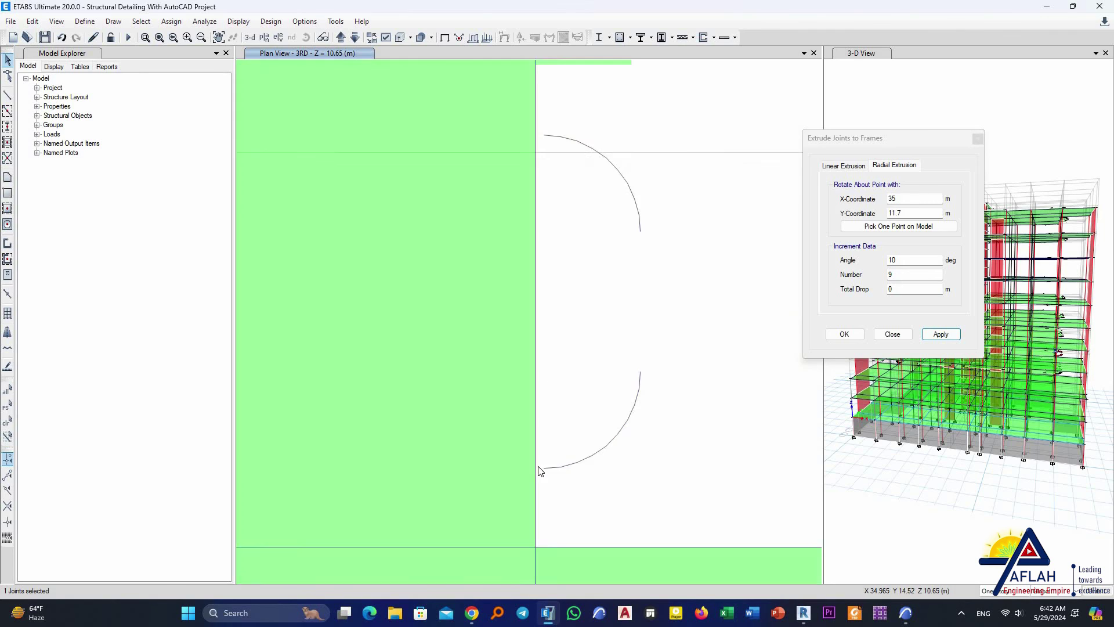
pyautogui.scroll(2, 557, 476)
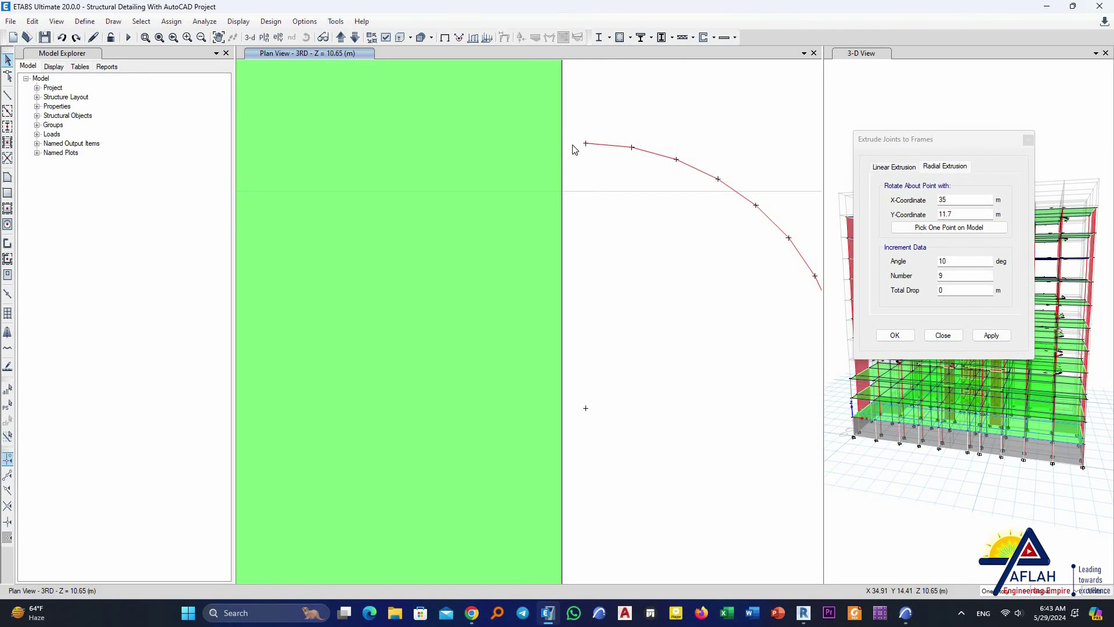
pyautogui.moveTo(574, 128); pyautogui.dragTo(595, 163)
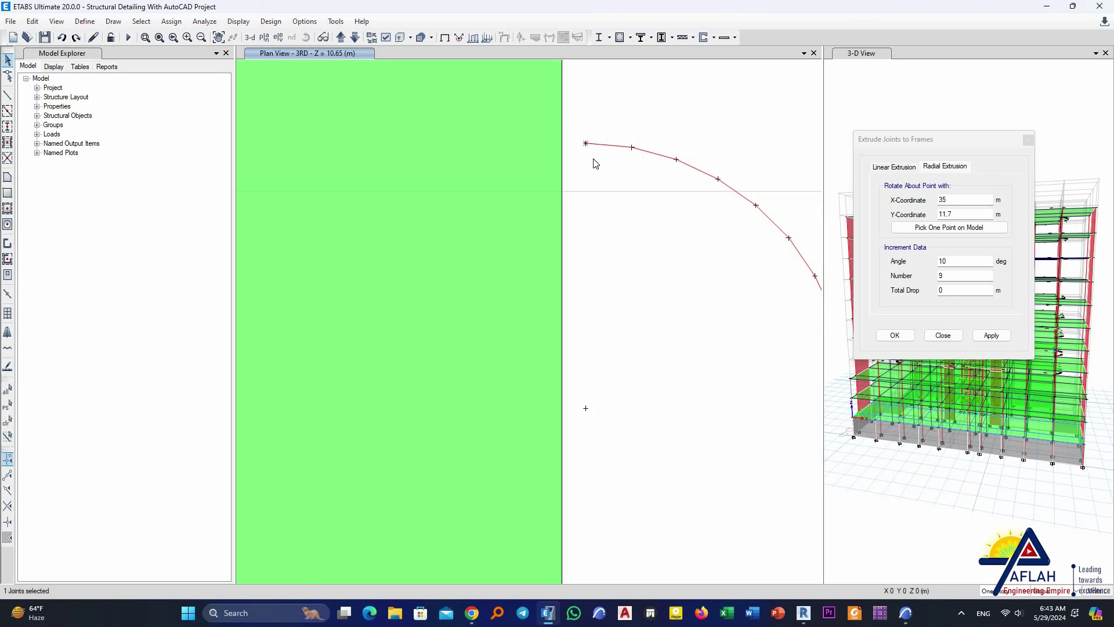
# Set up a linear extrusion of dx -0.1, dy 0, dz 0 with Number 1
pyautogui.click(896, 168)
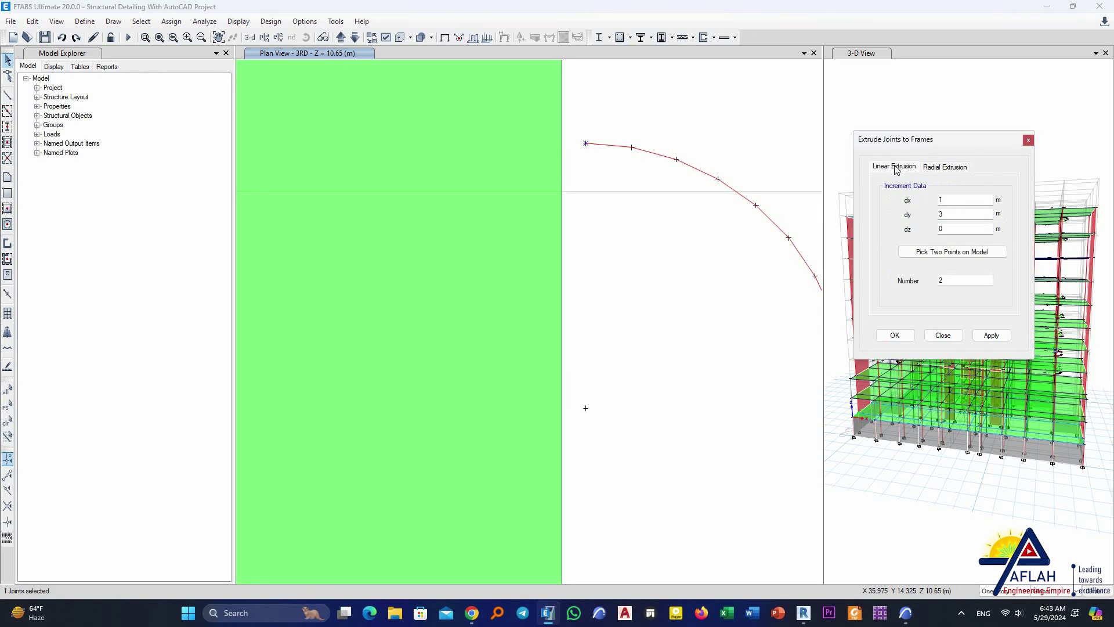
pyautogui.doubleClick(941, 200)
pyautogui.click(943, 281)
pyautogui.hotkey('shift', 'Tab')
pyautogui.hotkey('shift', 'Tab')
pyautogui.hotkey('shift', 'Tab')
# Apply the -0.1 m linear extrusion to the upper arc's end joint
pyautogui.click(656, 196)
pyautogui.scroll(-5, 656, 195)
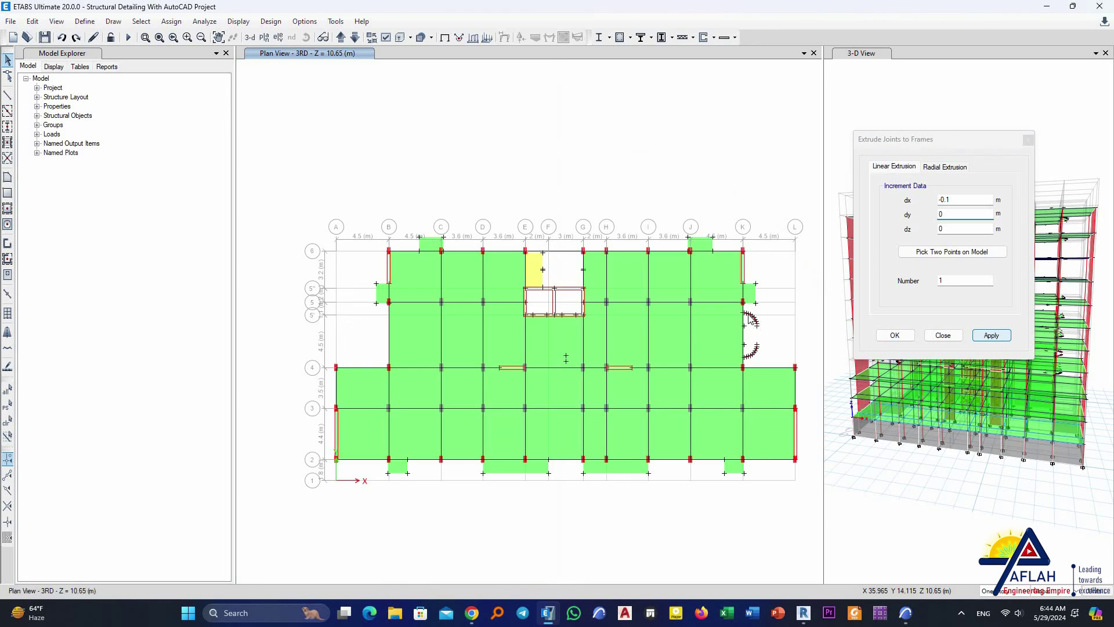
pyautogui.scroll(5, 713, 297)
pyautogui.scroll(3, 527, 182)
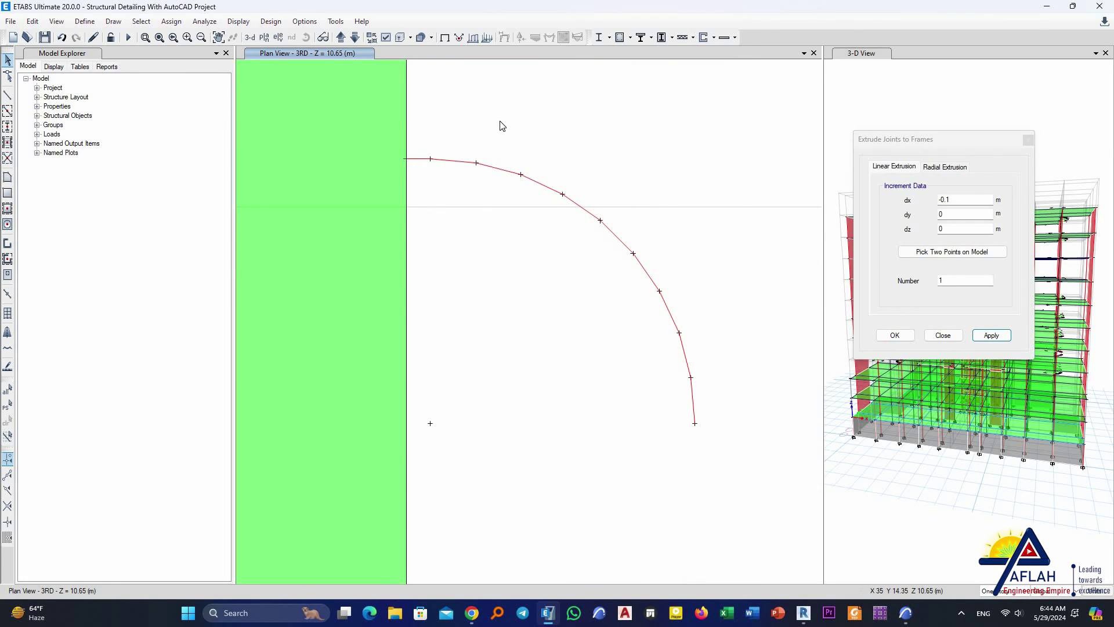
pyautogui.scroll(-5, 488, 228)
pyautogui.scroll(5, 438, 147)
pyautogui.click(451, 159)
pyautogui.click(992, 336)
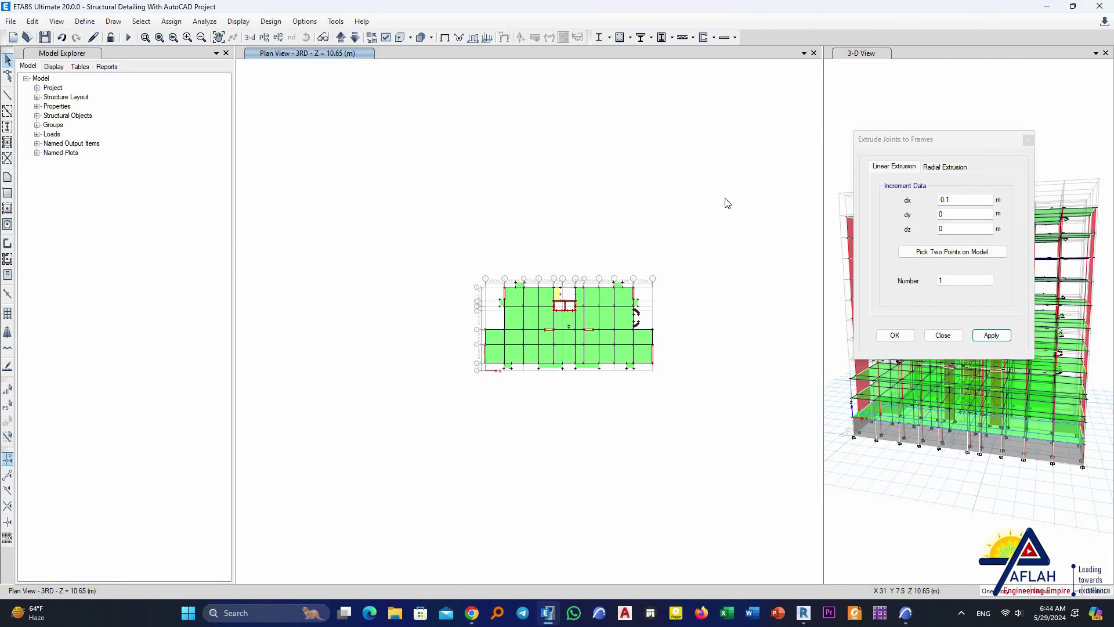
pyautogui.scroll(5, 630, 163)
pyautogui.scroll(3, 628, 136)
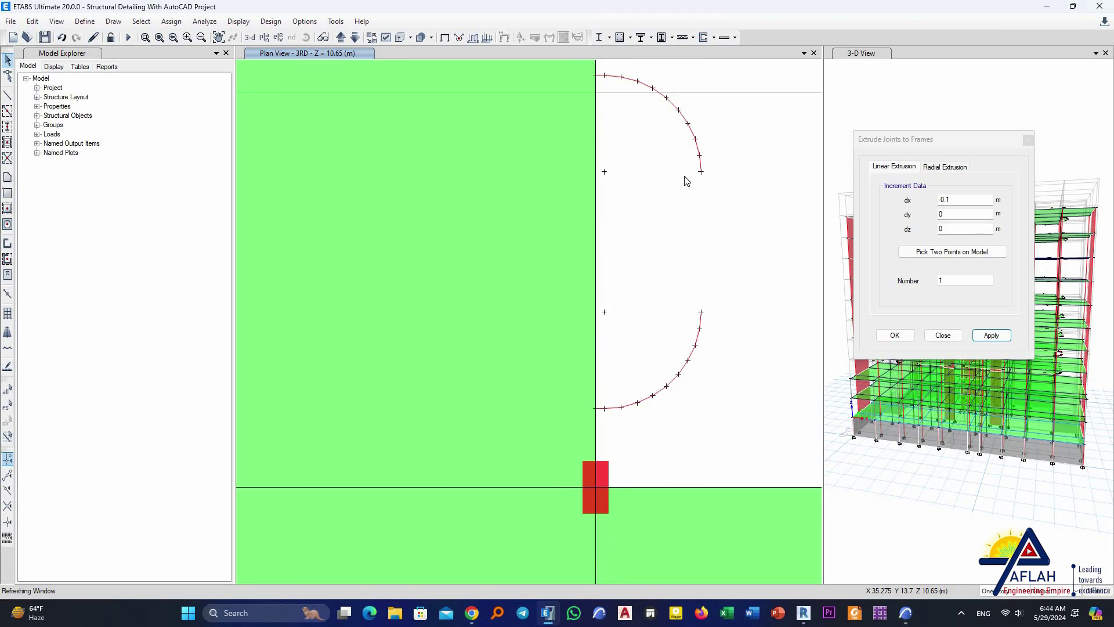
# Start Draw Floor/Wall with the floor property set to Slab180
pyautogui.click(7, 177)
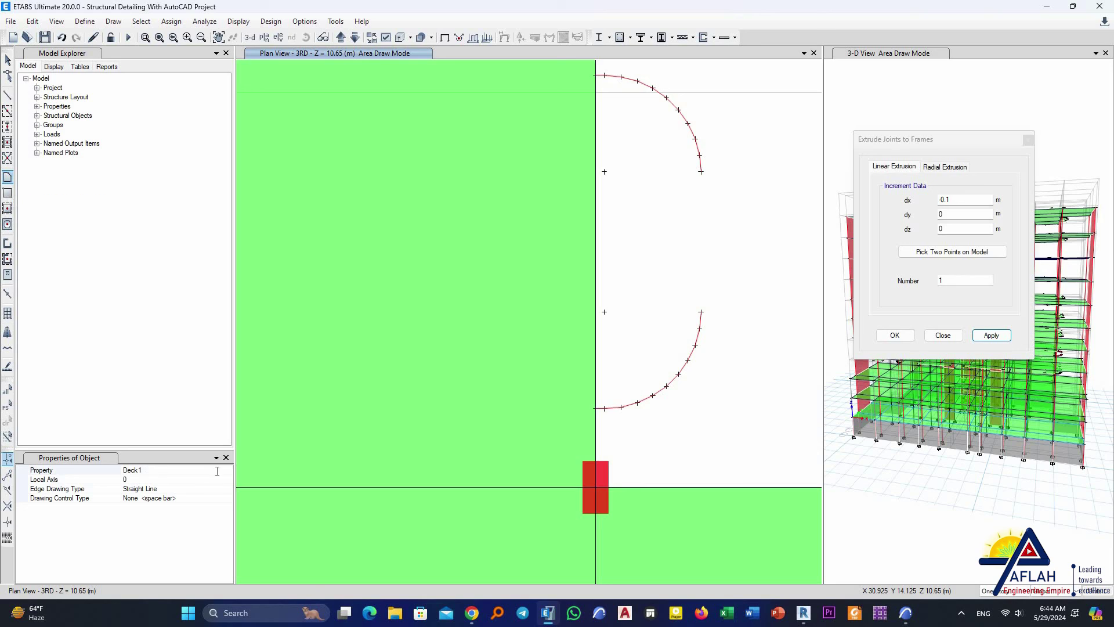
pyautogui.click(167, 470)
pyautogui.hotkey('alt', 'Down')
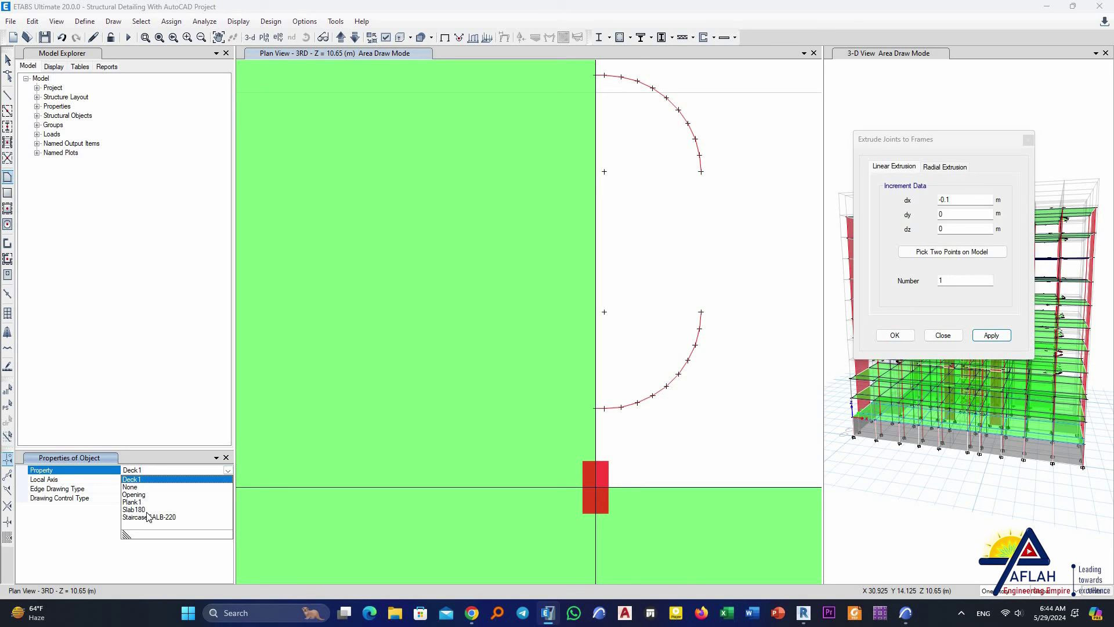
pyautogui.click(135, 509)
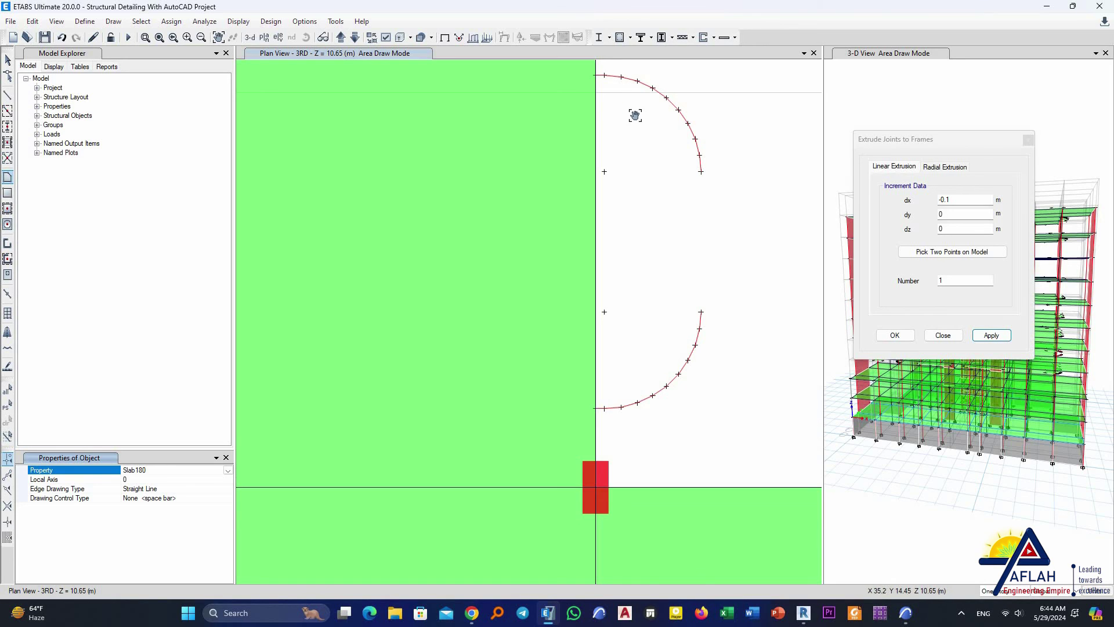
pyautogui.press('Escape')
pyautogui.scroll(3, 567, 116)
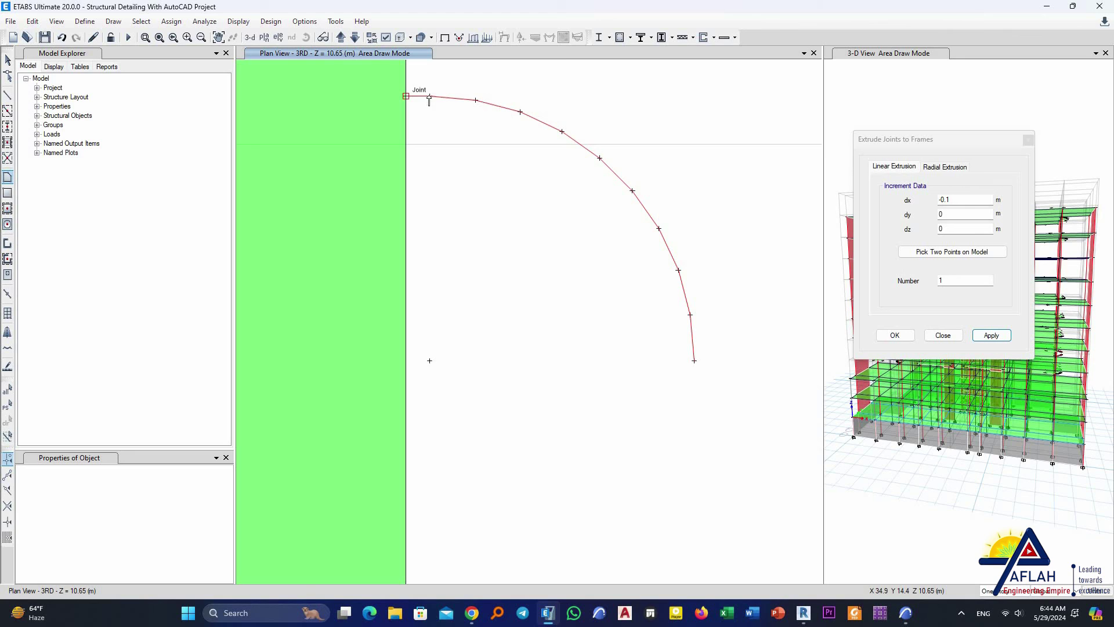
# Trace the slab outline through the upper arc's joints, starting at its first joint
pyautogui.click(423, 96)
pyautogui.click(562, 131)
pyautogui.click(600, 159)
pyautogui.click(633, 191)
pyautogui.click(659, 228)
pyautogui.click(679, 270)
pyautogui.click(691, 315)
pyautogui.scroll(-3, 691, 281)
pyautogui.scroll(3, 691, 281)
# Continue the outline down the lower arc to its end and finish the Slab180 area
pyautogui.click(663, 396)
pyautogui.click(644, 436)
pyautogui.click(617, 474)
pyautogui.click(585, 508)
pyautogui.click(547, 533)
pyautogui.click(505, 553)
pyautogui.click(460, 565)
pyautogui.click(415, 569)
pyautogui.click(390, 569)
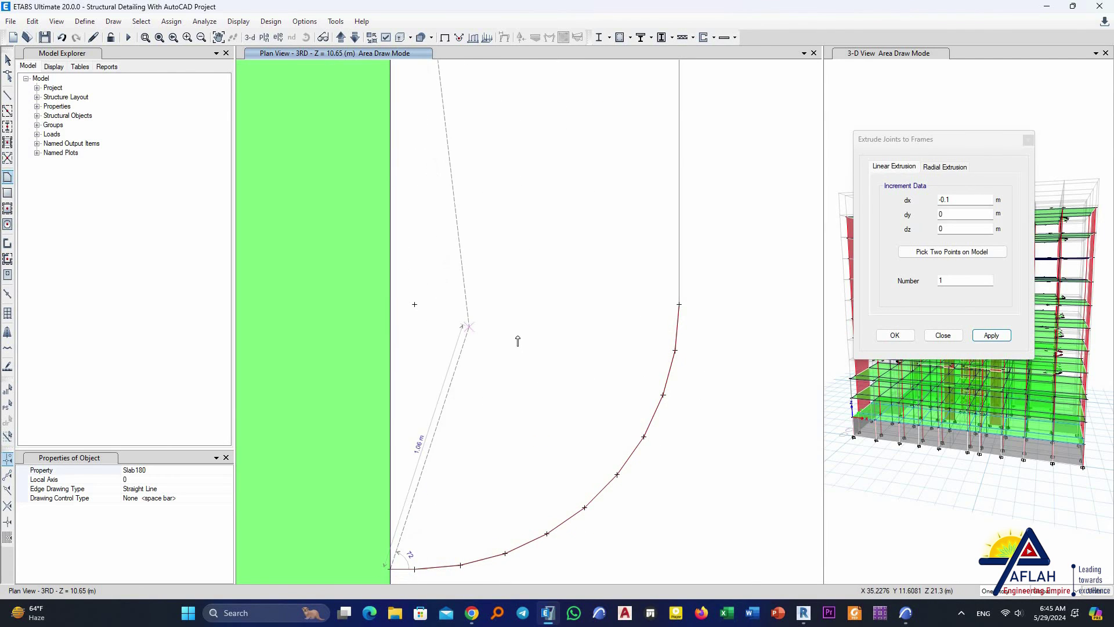
pyautogui.press('Return')
pyautogui.scroll(-3, 517, 341)
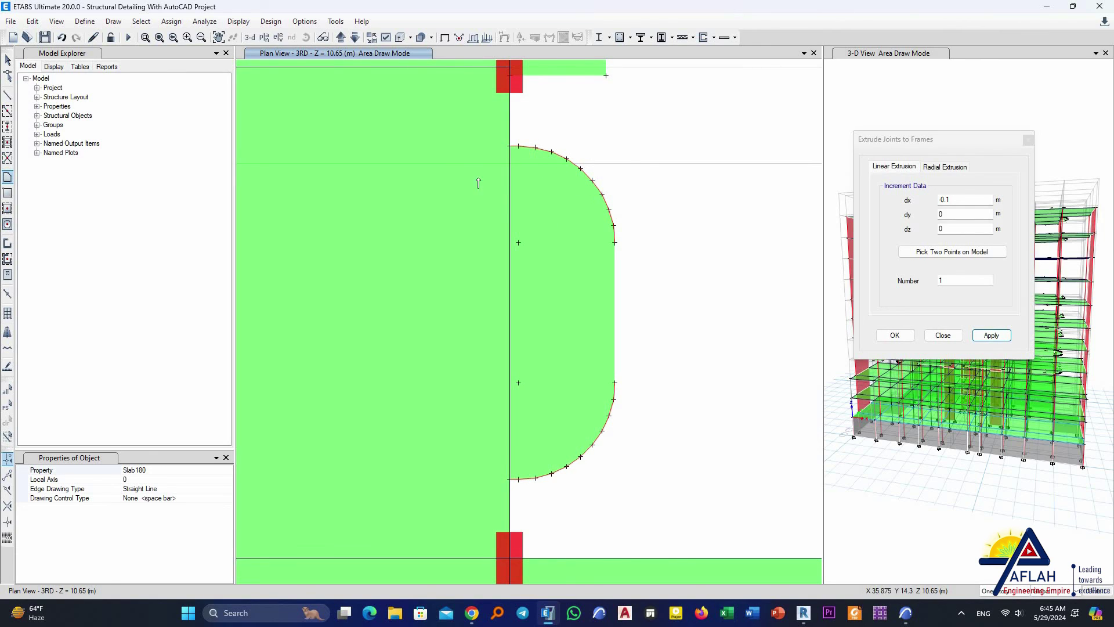
# Leave area drawing and window-select the arc edge's joints and frames, then clear that selection
pyautogui.press('Escape')
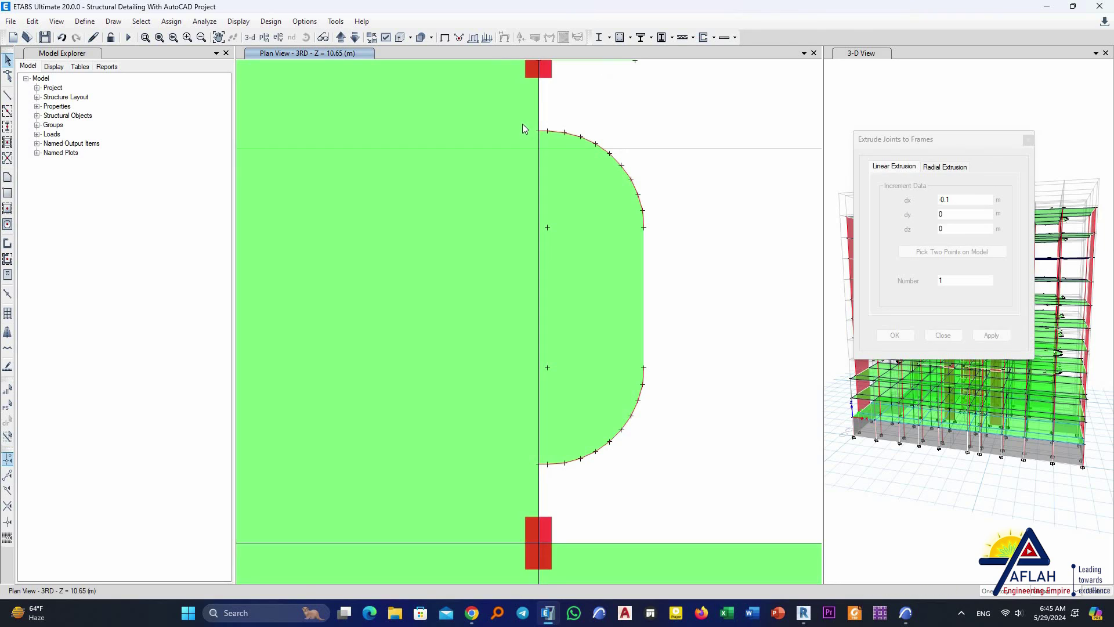
pyautogui.scroll(3, 471, 145)
pyautogui.scroll(-3, 527, 218)
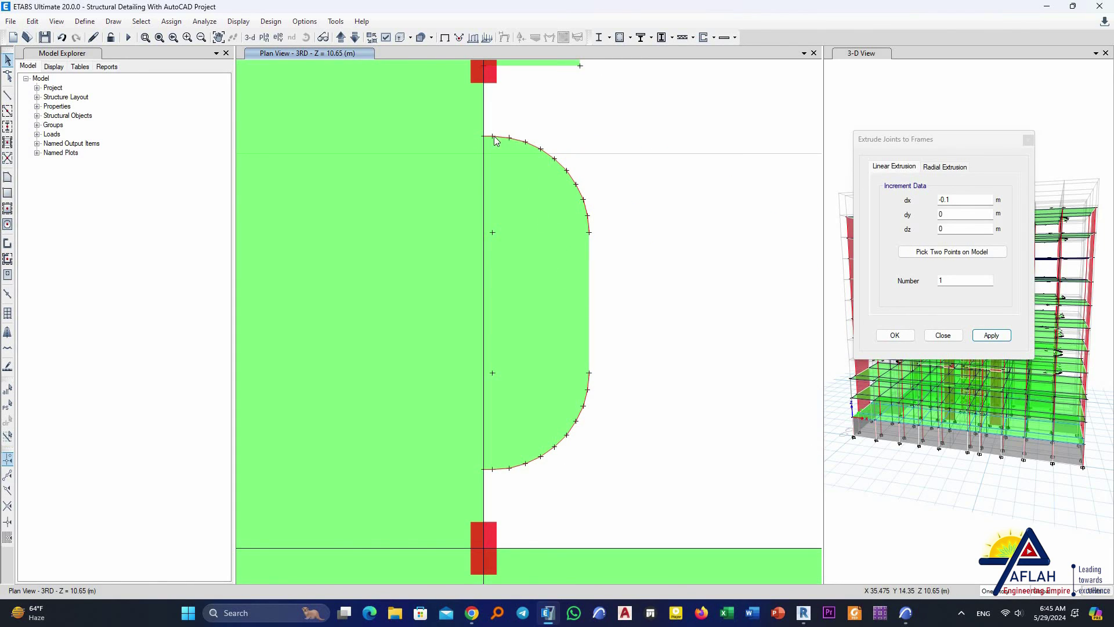
pyautogui.scroll(2, 511, 145)
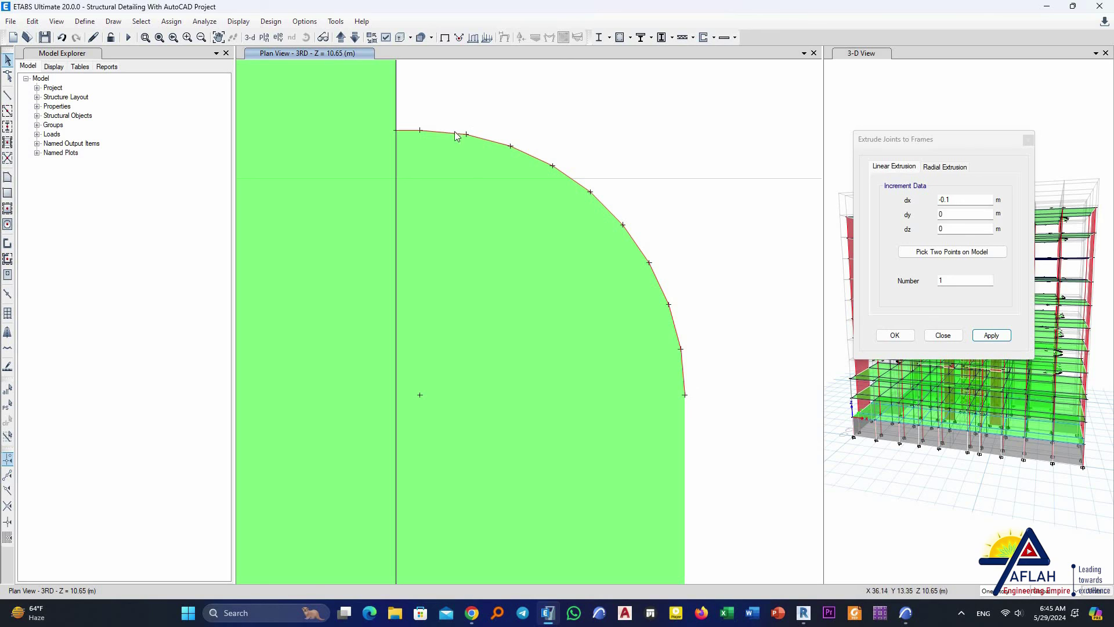
pyautogui.moveTo(675, 317); pyautogui.dragTo(741, 411)
pyautogui.click(619, 157)
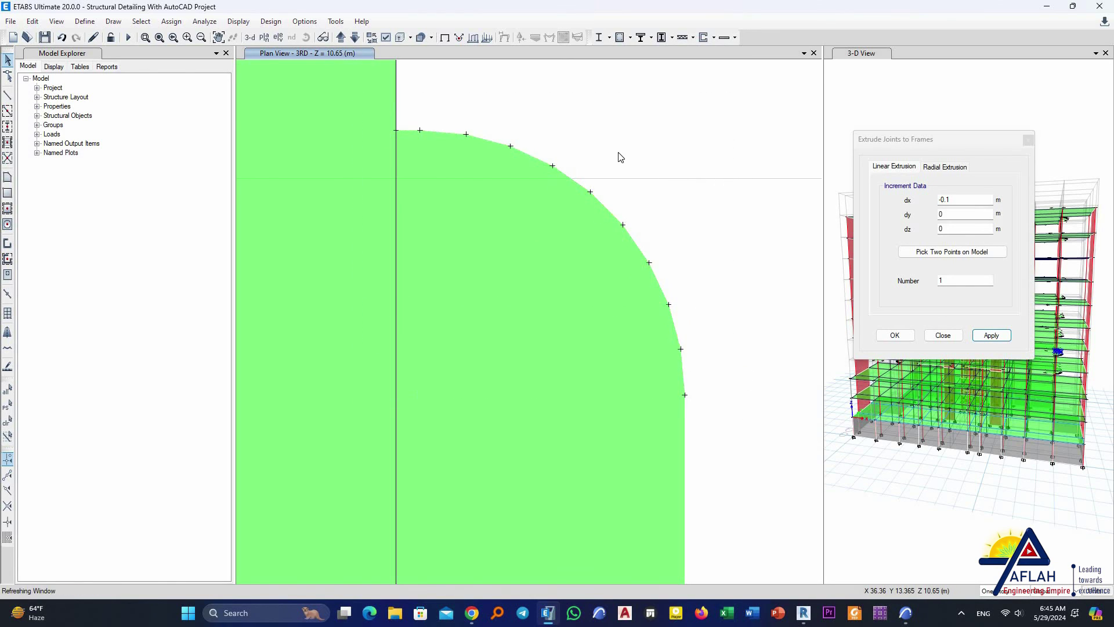
# Window-select the lower arc's joints and frames and recentre the curved slab edge
pyautogui.scroll(-2, 522, 398)
pyautogui.moveTo(692, 494); pyautogui.dragTo(479, 326)
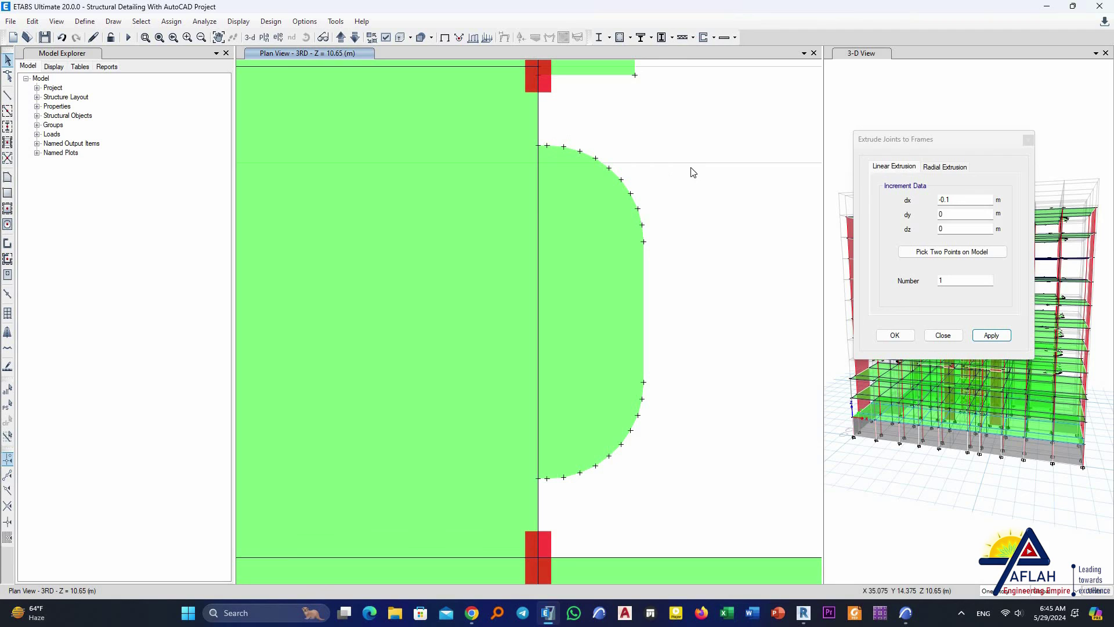
pyautogui.moveTo(588, 239); pyautogui.dragTo(602, 227, button='middle')
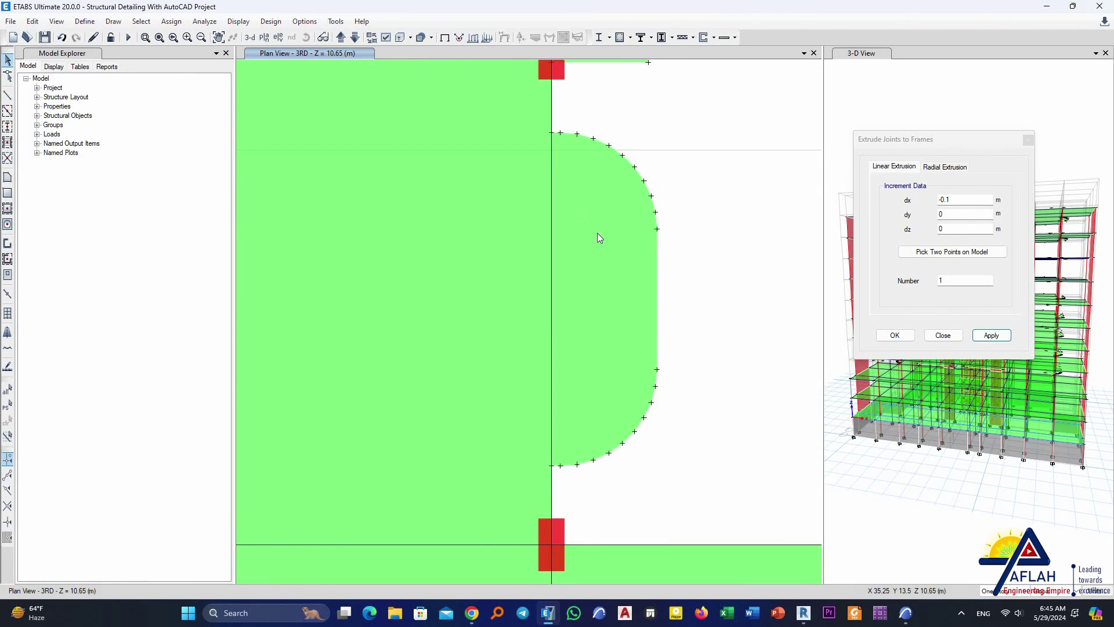
pyautogui.moveTo(610, 248); pyautogui.dragTo(652, 249, button='middle')
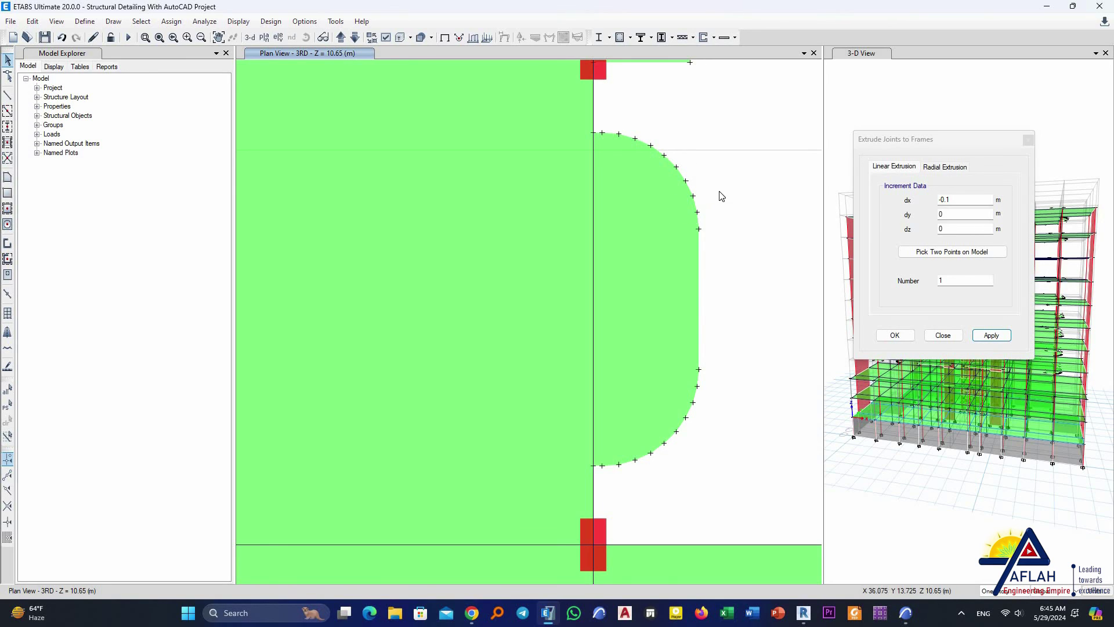
pyautogui.scroll(-5, 604, 203)
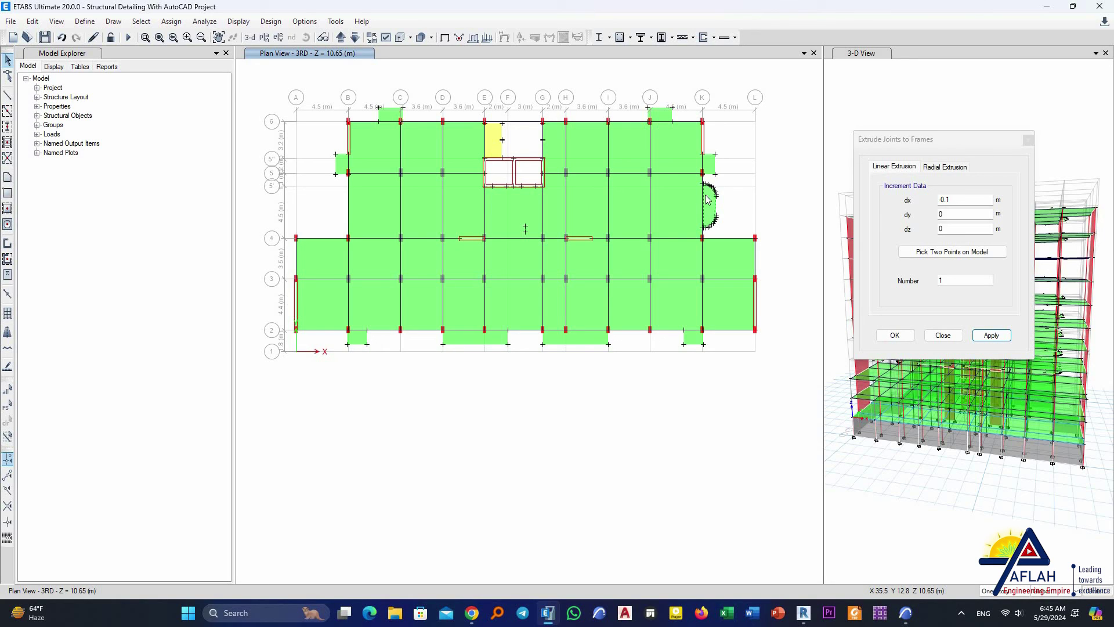
# Close Extrude Joints to Frames and open Edit > Replicate on the Mirror tab
pyautogui.click(1029, 141)
pyautogui.click(33, 21)
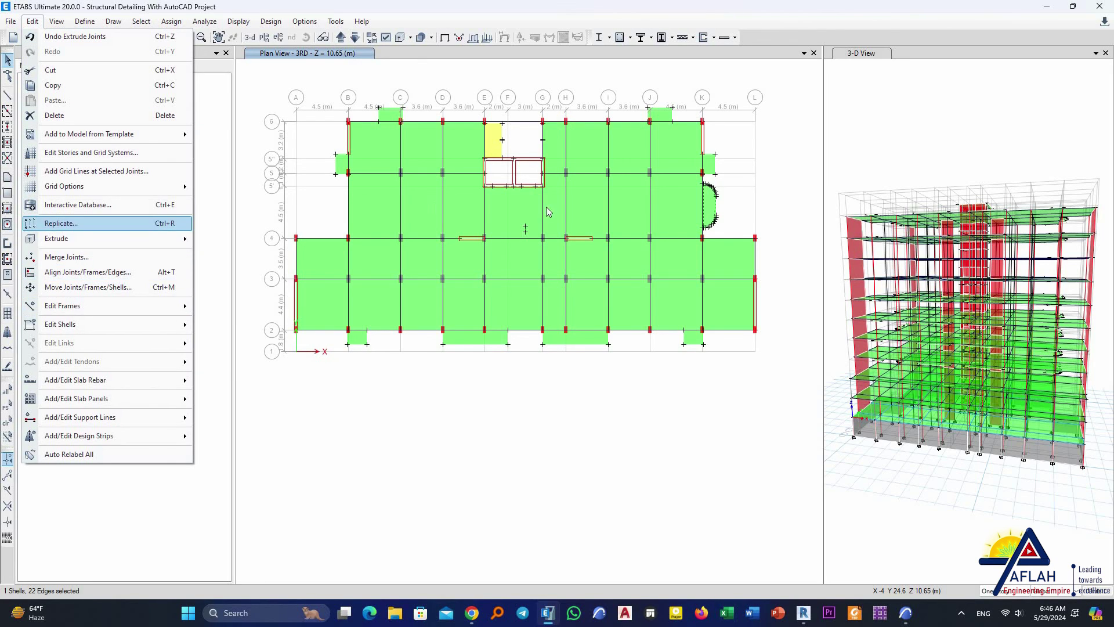
pyautogui.press('Return')
pyautogui.click(806, 190)
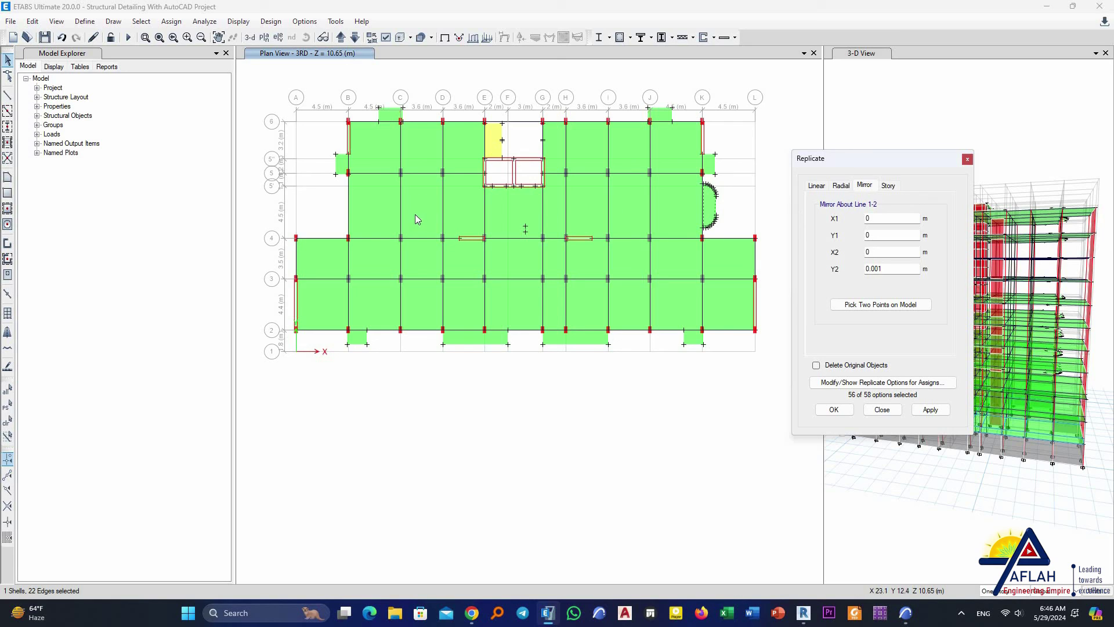
# Draw a reference frame line to the grid K joint and enable Intersections and Line Ends & Midpoints snaps
pyautogui.click(7, 95)
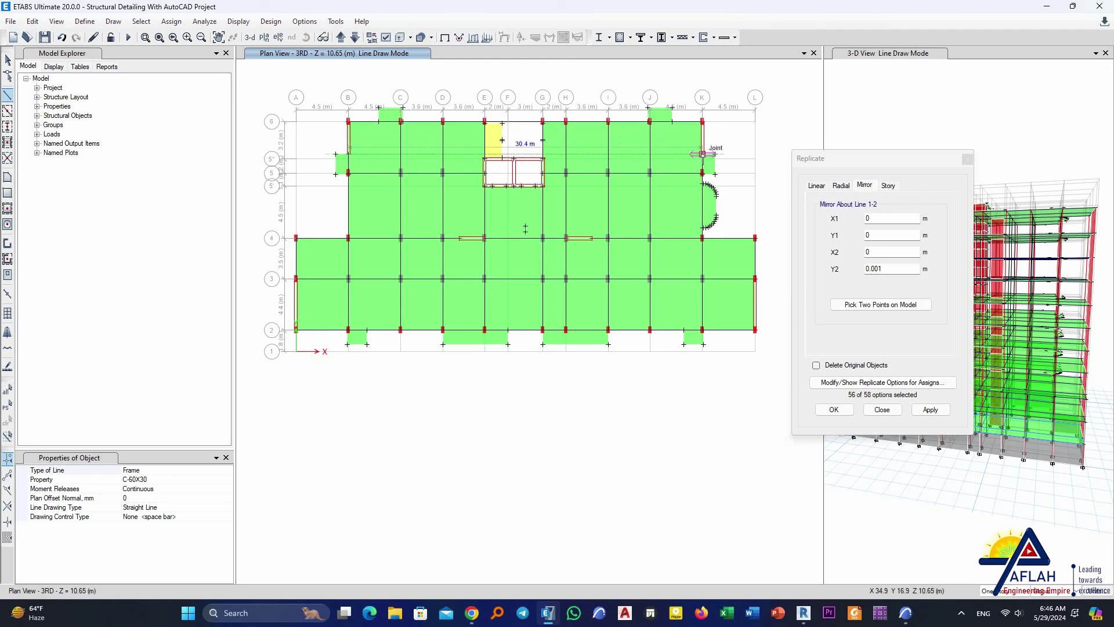
pyautogui.click(703, 153)
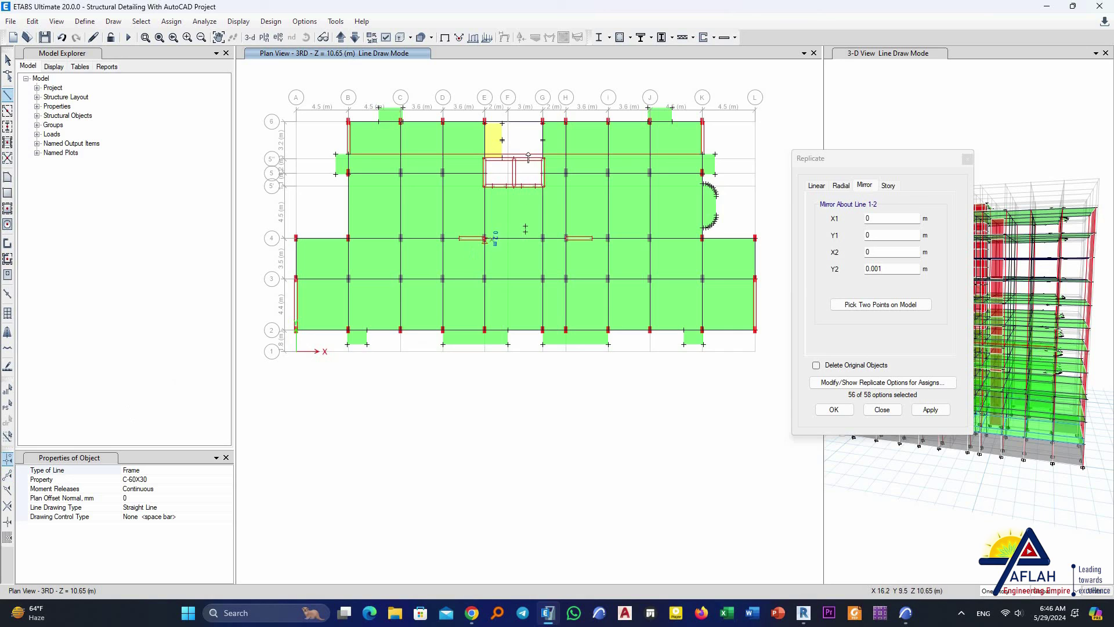
pyautogui.press('Escape')
pyautogui.click(8, 522)
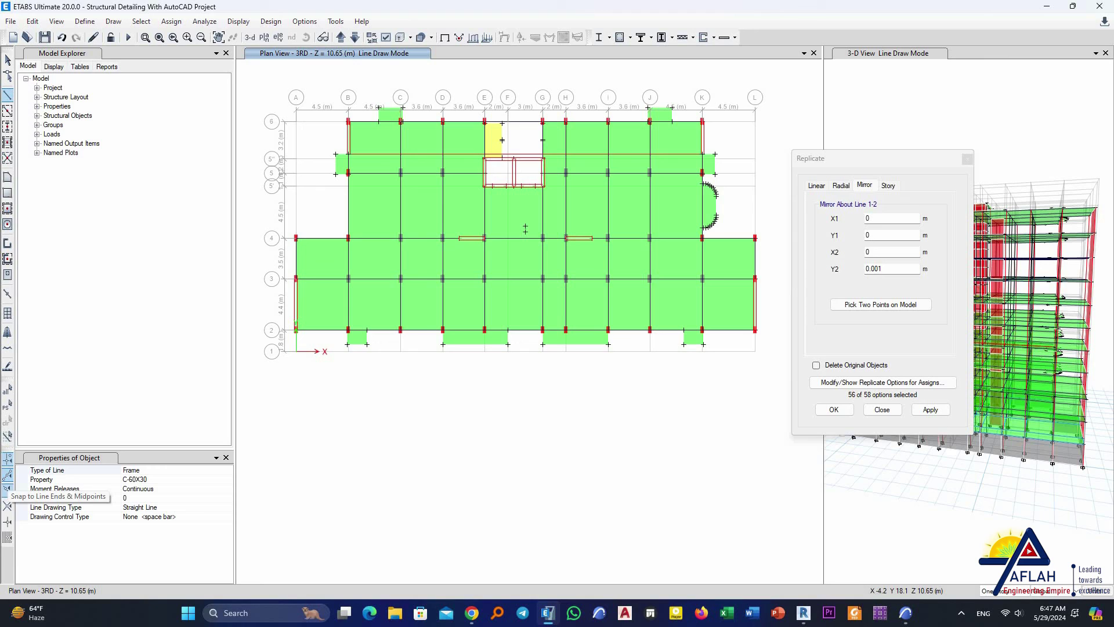
pyautogui.click(7, 476)
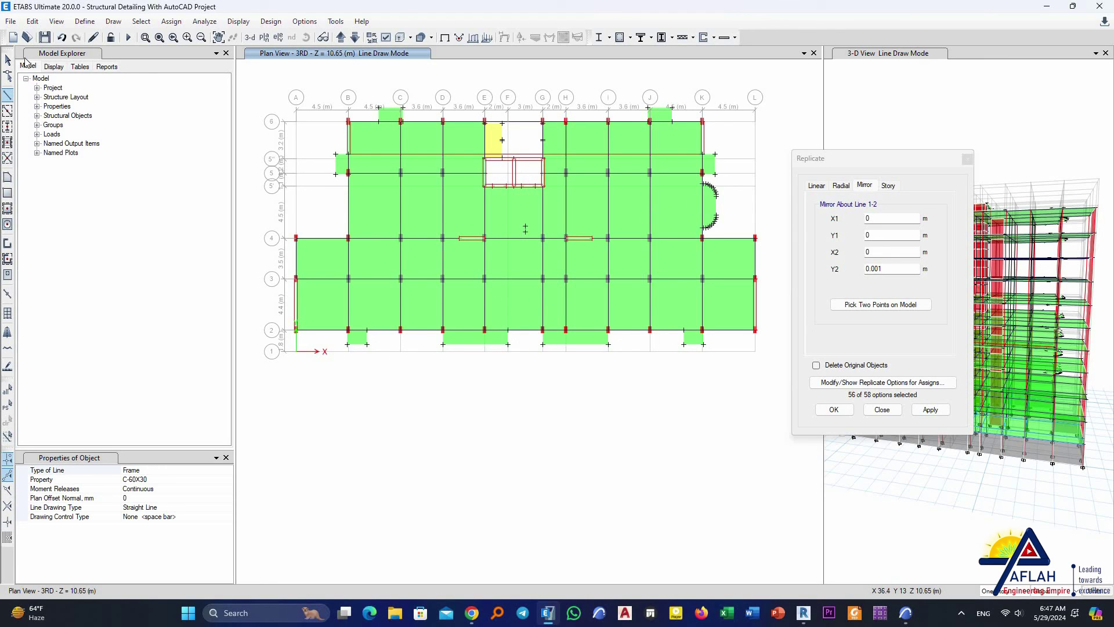
# Window-select the curved balcony slab and its edges again
pyautogui.click(8, 61)
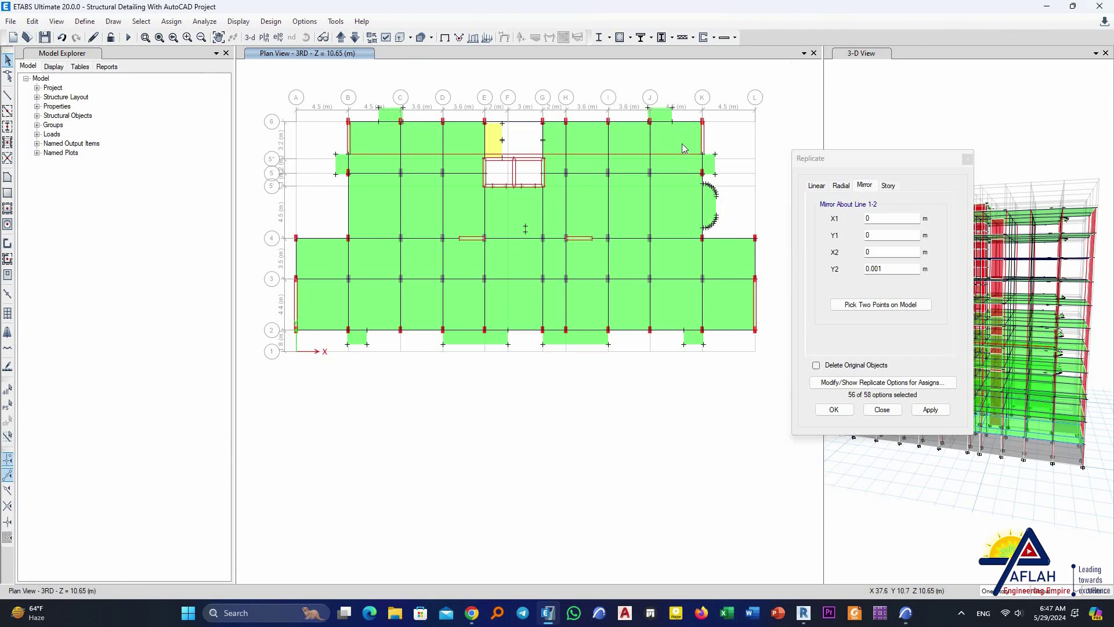
pyautogui.scroll(3, 726, 221)
pyautogui.moveTo(706, 223); pyautogui.dragTo(654, 102)
pyautogui.moveTo(685, 201); pyautogui.dragTo(685, 201)
pyautogui.scroll(-3, 686, 201)
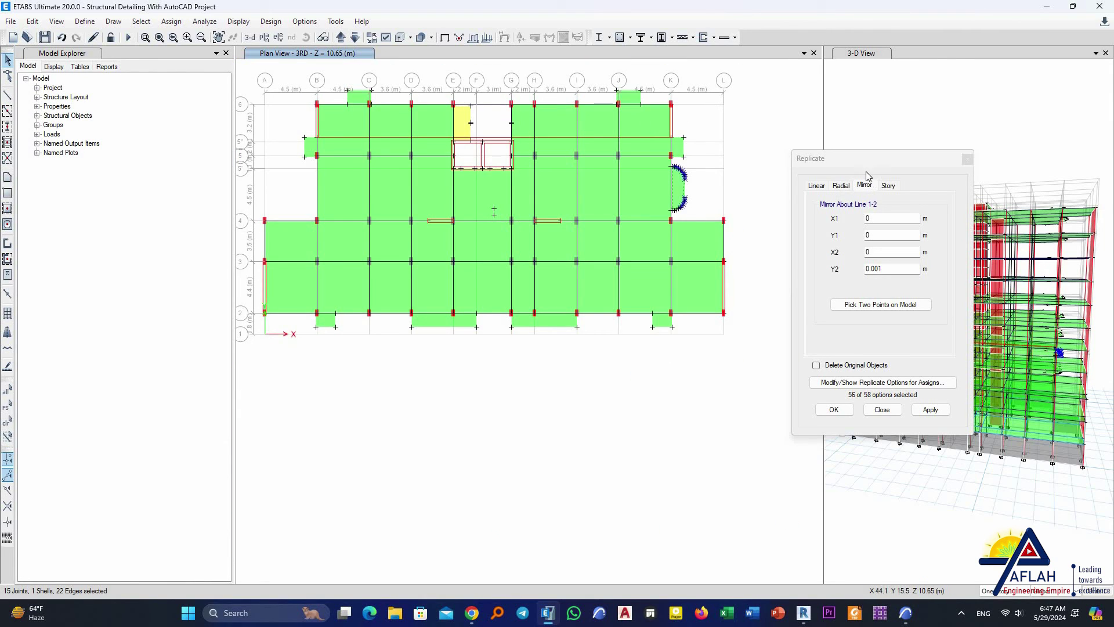
# Pick the mirror axis on the model, starting at the reference line's midpoint (19.7, 16.9)
pyautogui.click(900, 296)
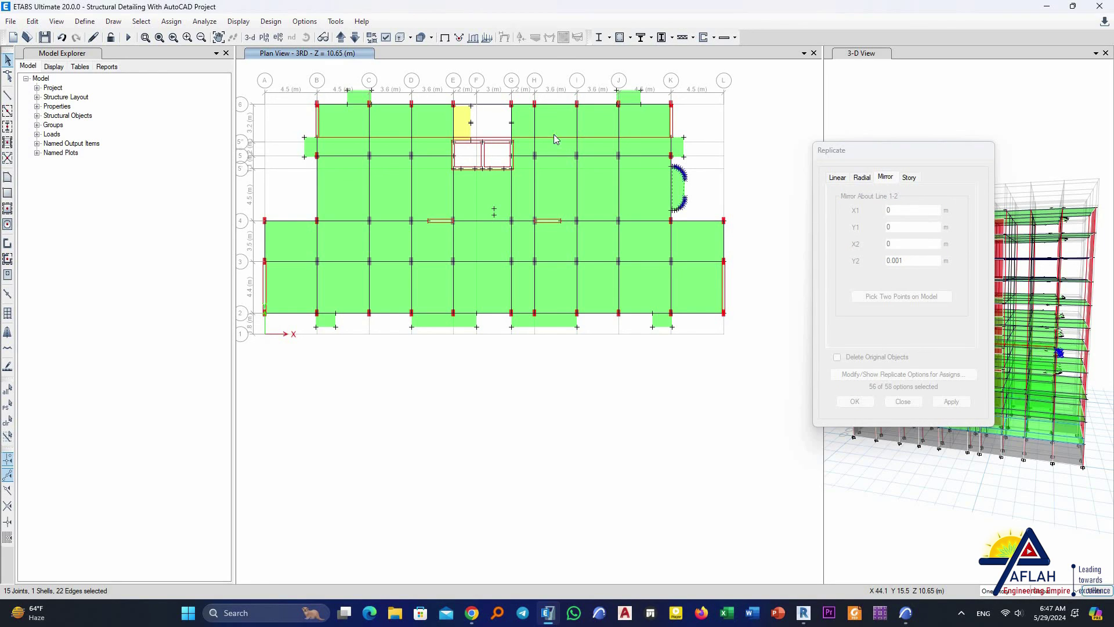
pyautogui.scroll(3, 487, 148)
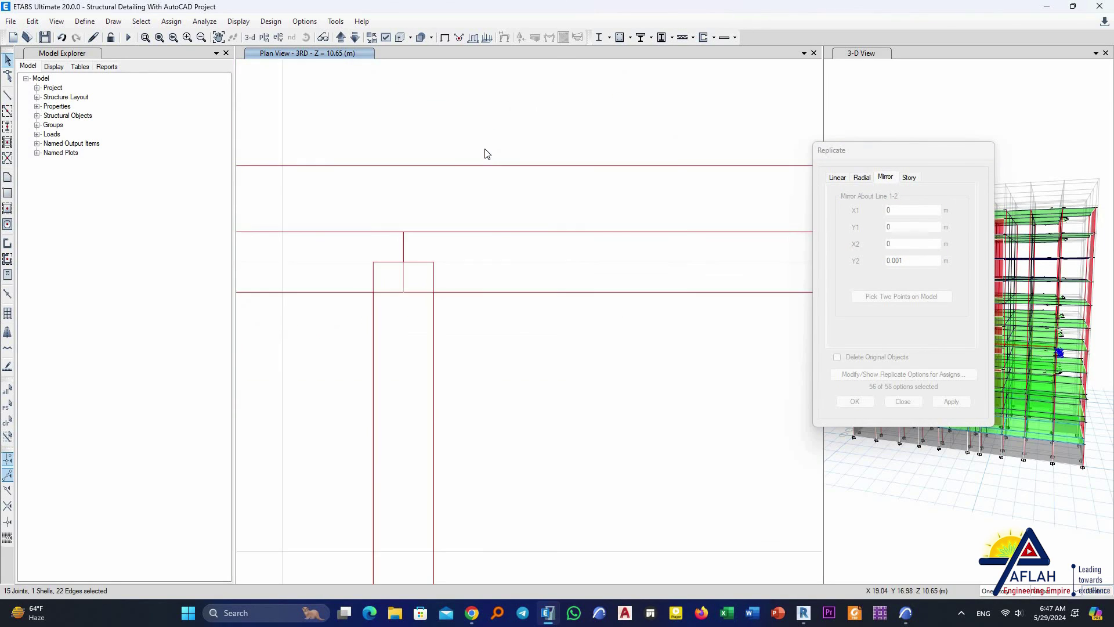
pyautogui.scroll(-3, 490, 154)
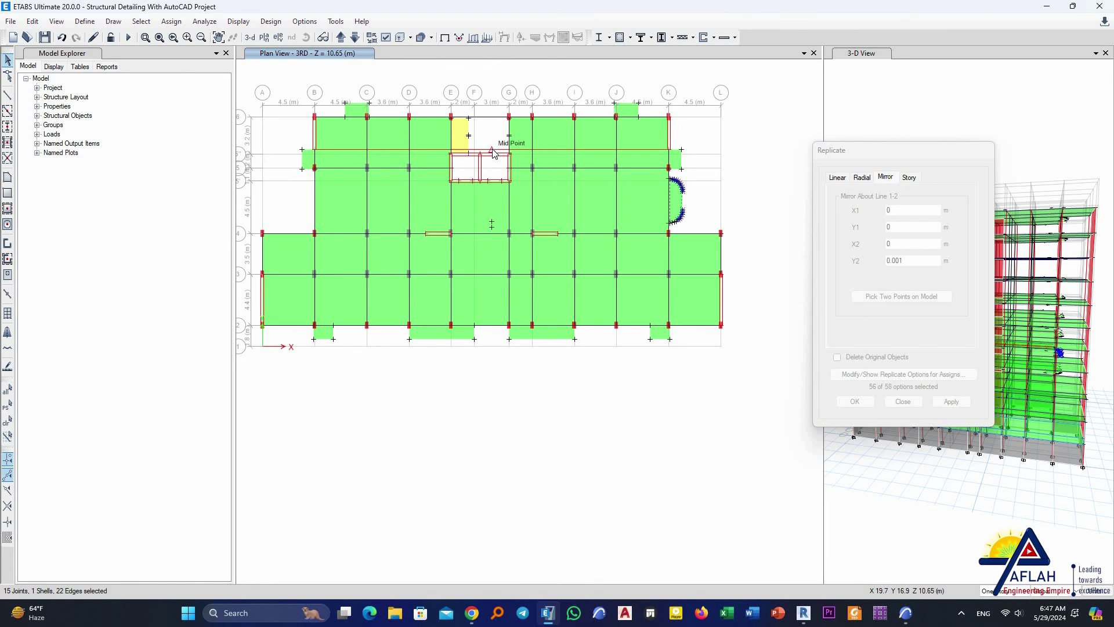
pyautogui.scroll(3, 492, 153)
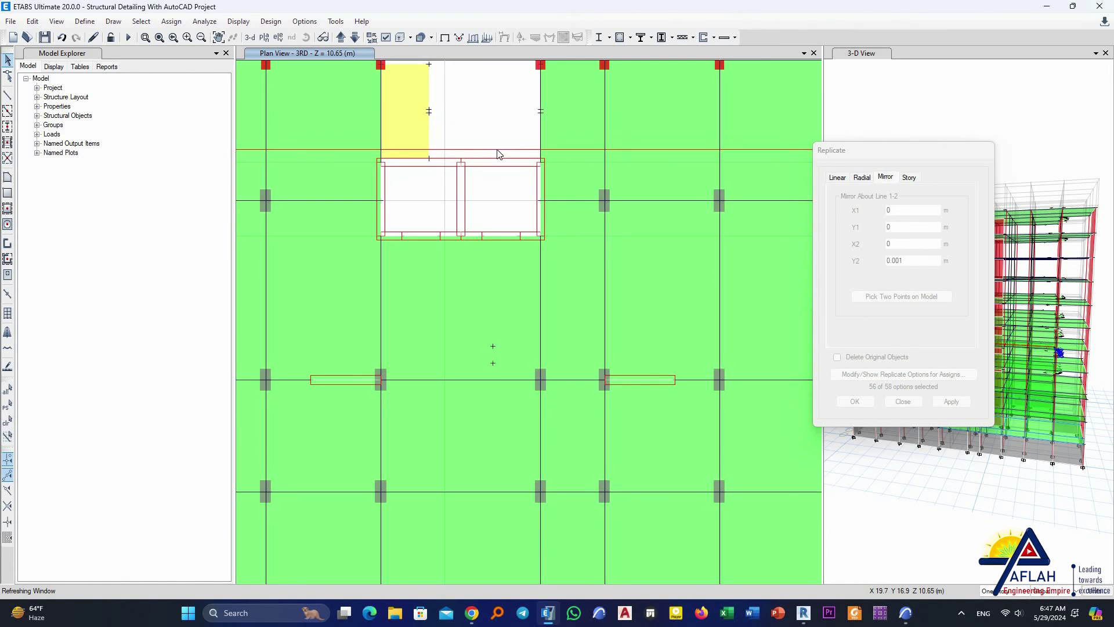
pyautogui.click(493, 153)
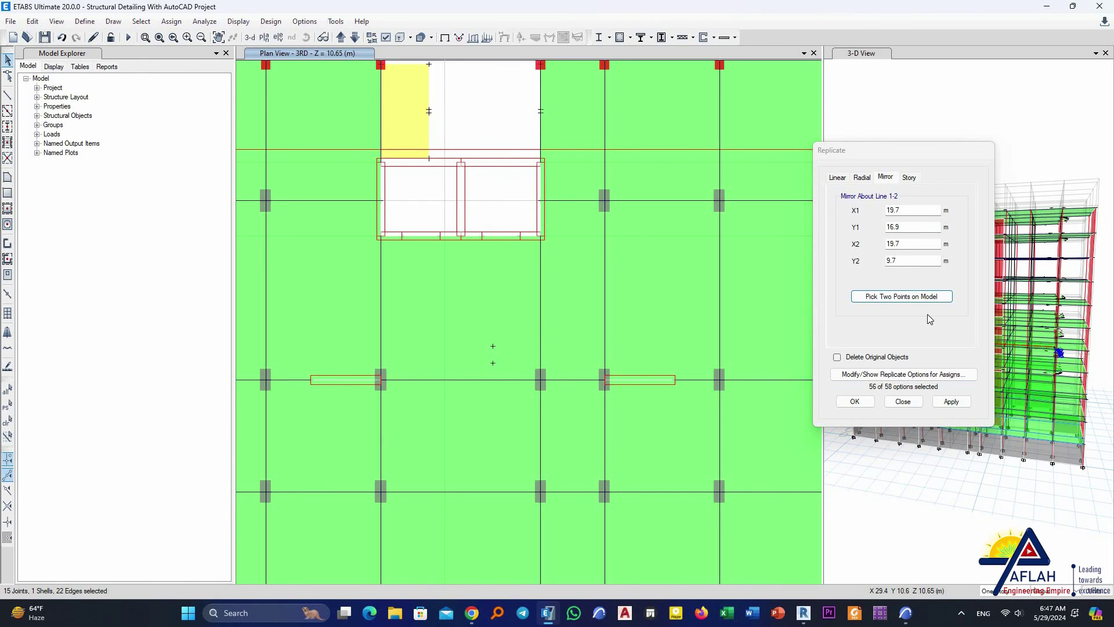
# Apply the mirror and zoom and pan to check the new balcony slab near grid B
pyautogui.click(952, 402)
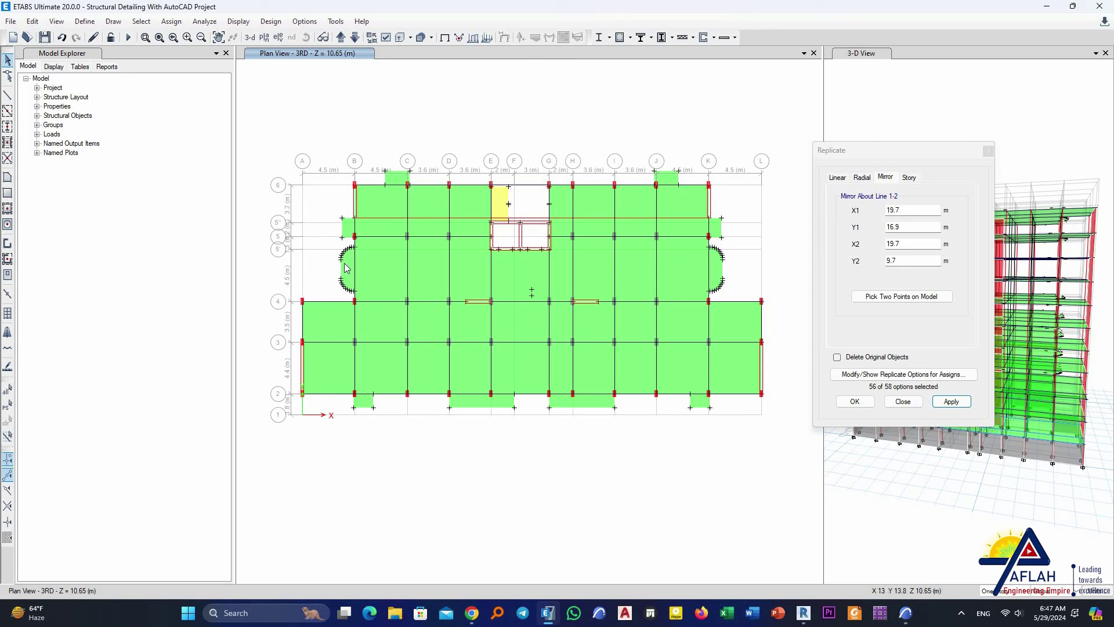
pyautogui.scroll(3, 345, 264)
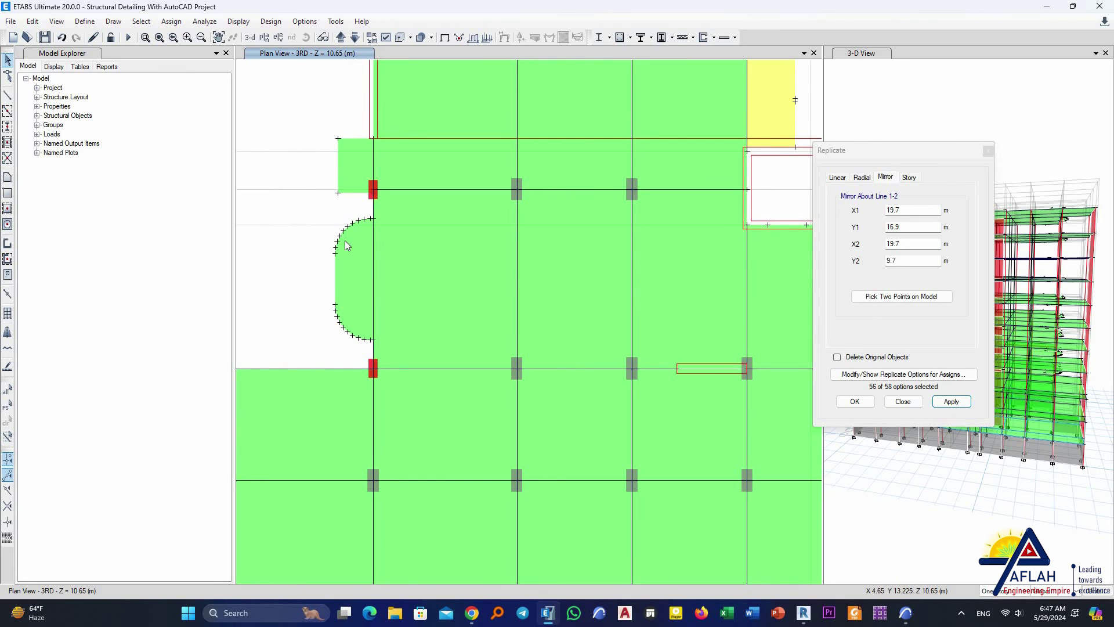
pyautogui.scroll(-3, 539, 245)
pyautogui.moveTo(597, 270); pyautogui.dragTo(579, 256, button='middle')
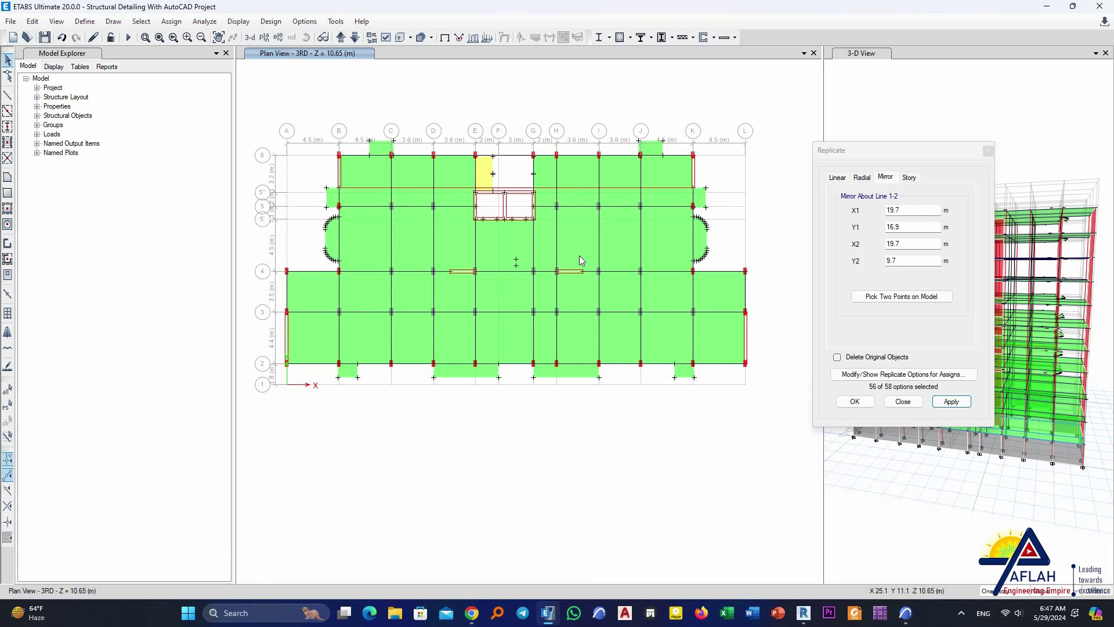